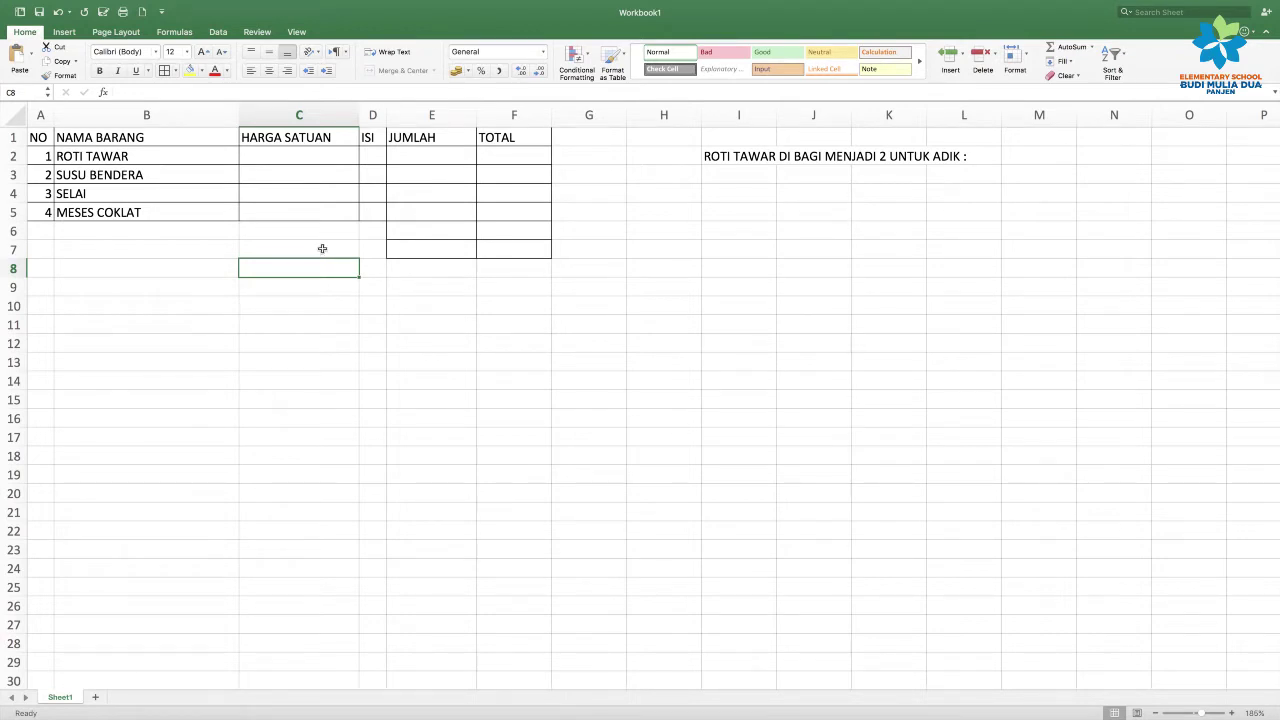
Build the bordered grocery table headed NO, NAMA BARANG, HARGA SATUAN, ISI, JUMLAH, TOTAL with four items
left_click(47, 234)
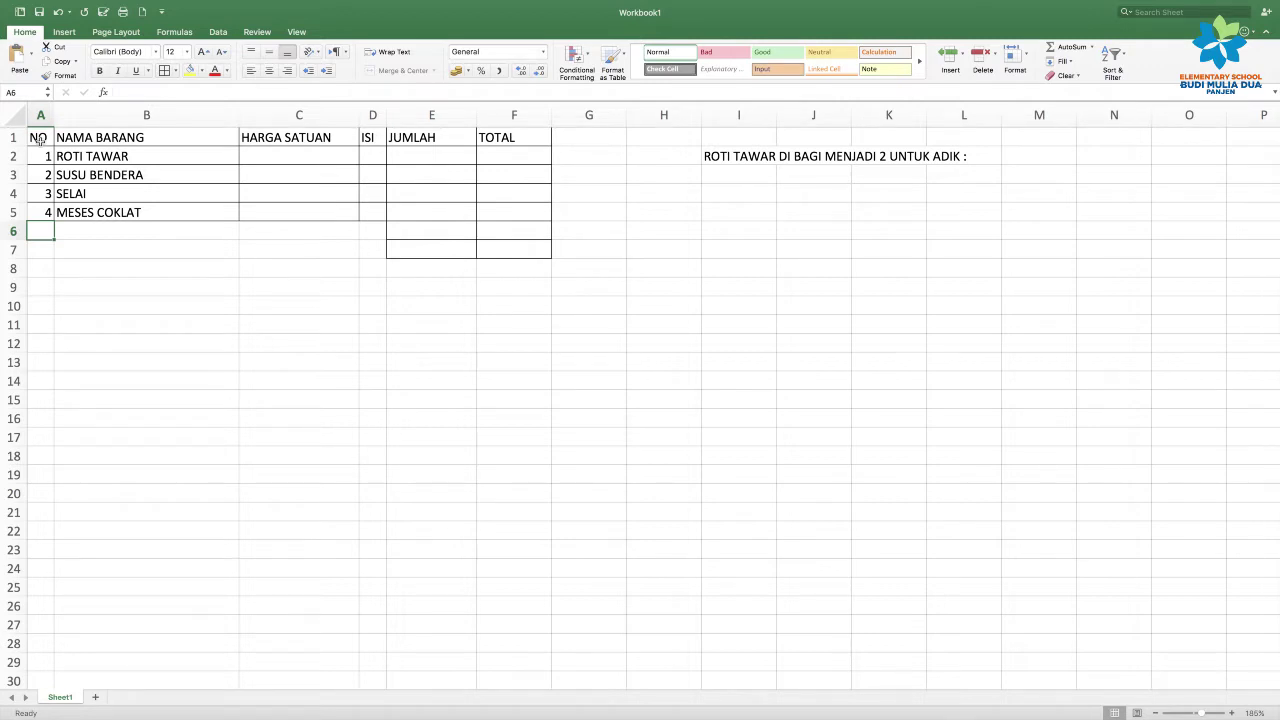
left_click(44, 134)
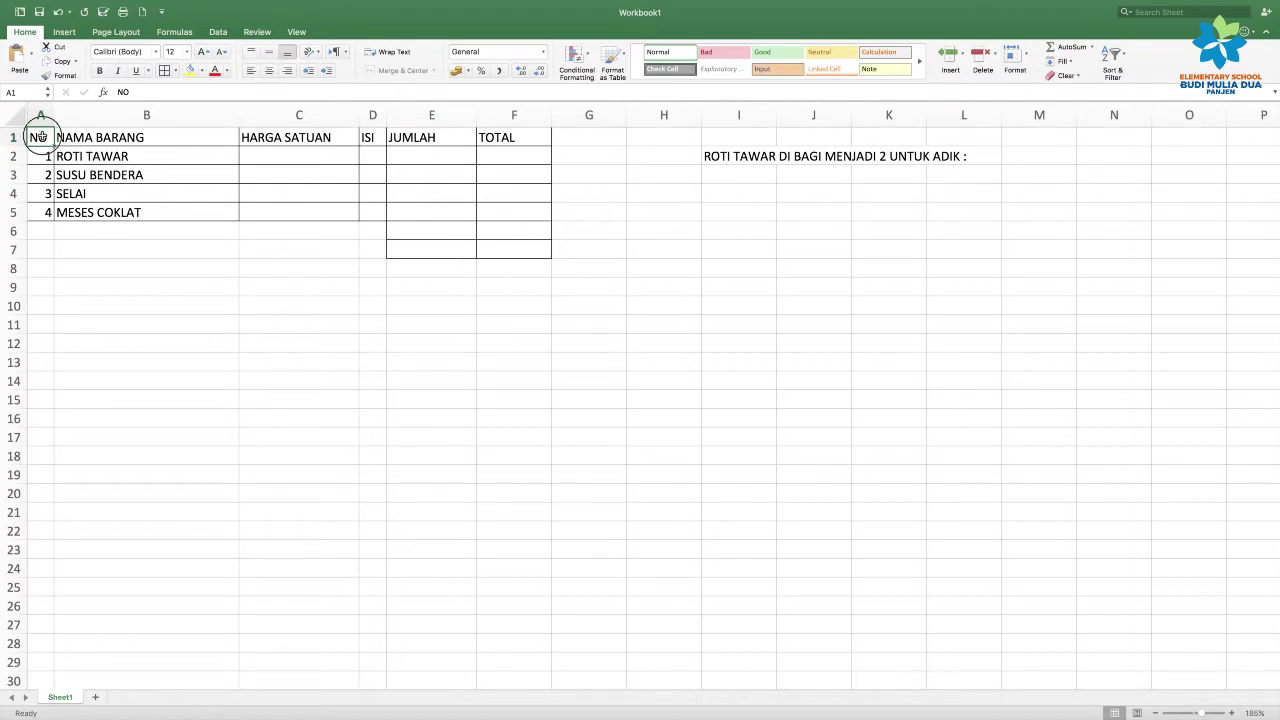
left_click_drag(41, 136, 160, 156)
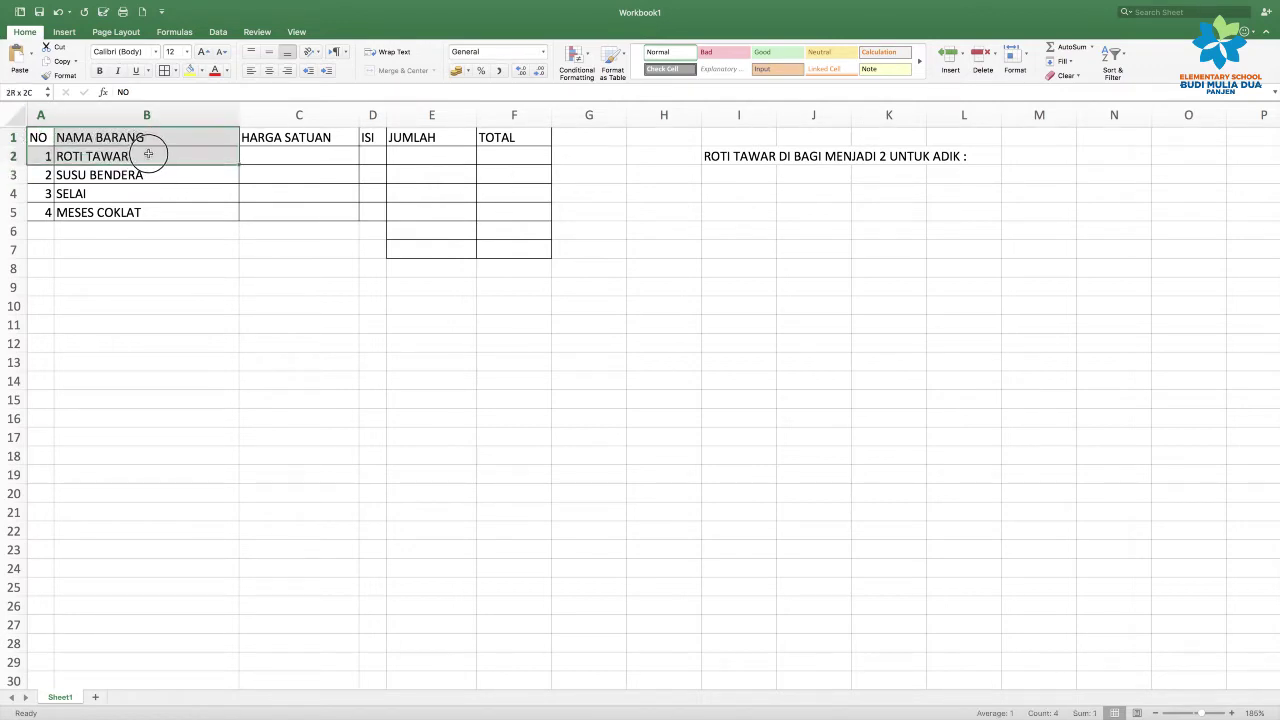
Centre-align every header and item entry across A1:F5
left_click(47, 137)
left_click_drag(40, 137, 491, 215)
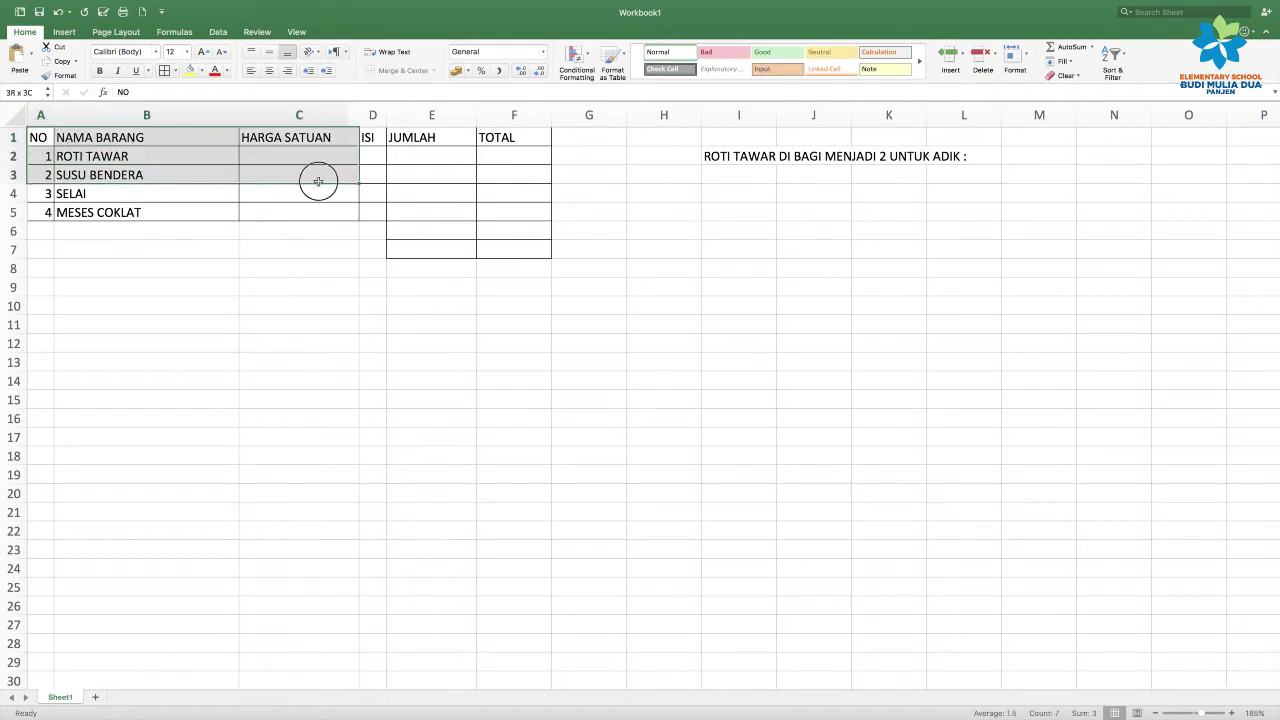
left_click_drag(491, 215, 491, 215)
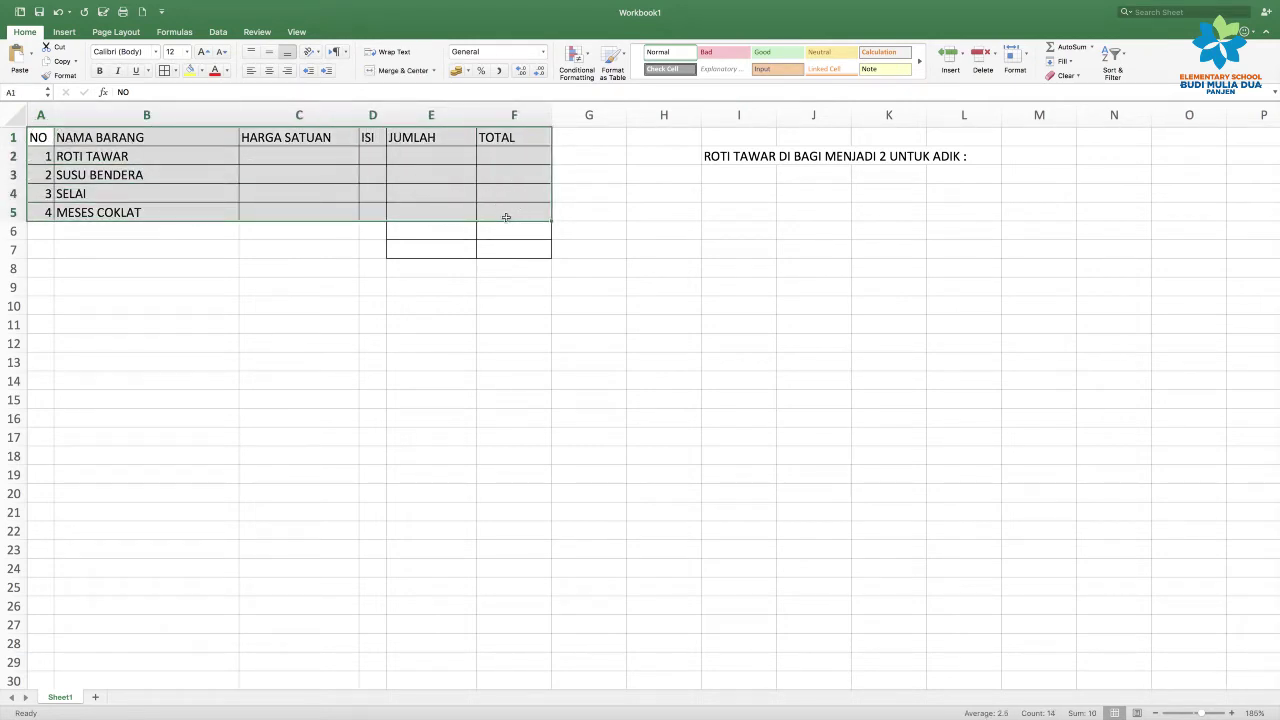
left_click(270, 71)
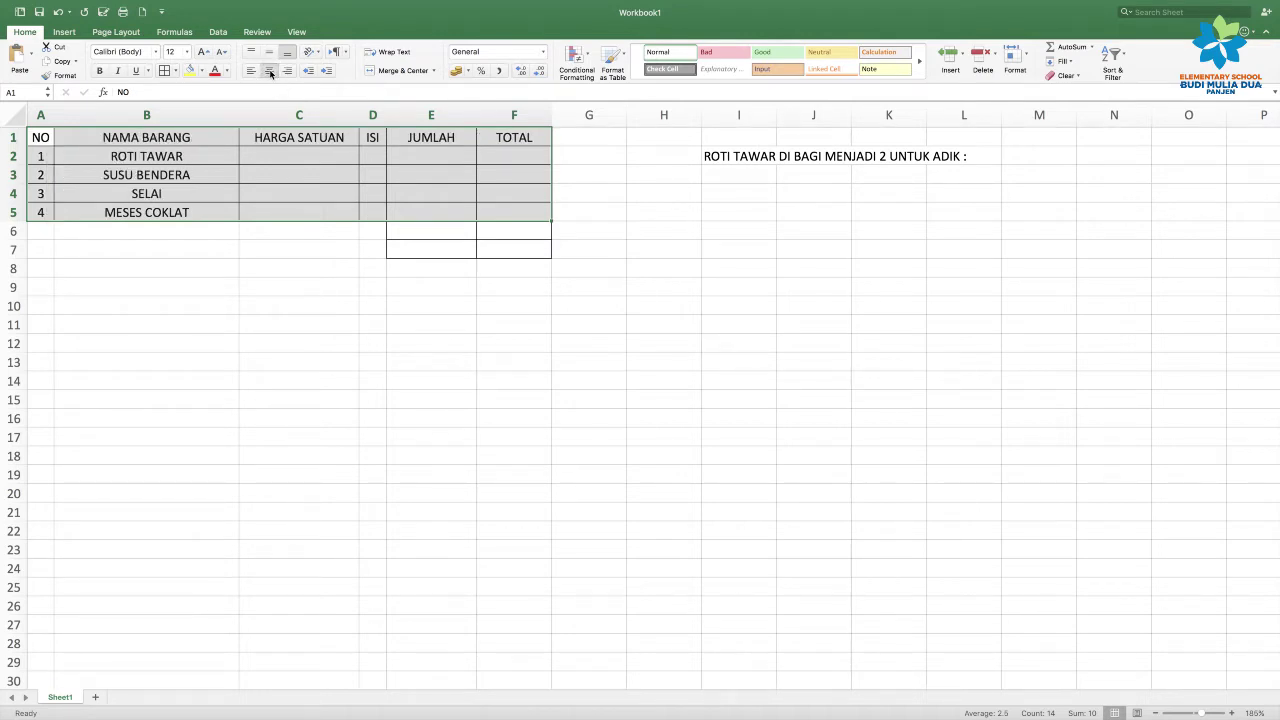
left_click(42, 140)
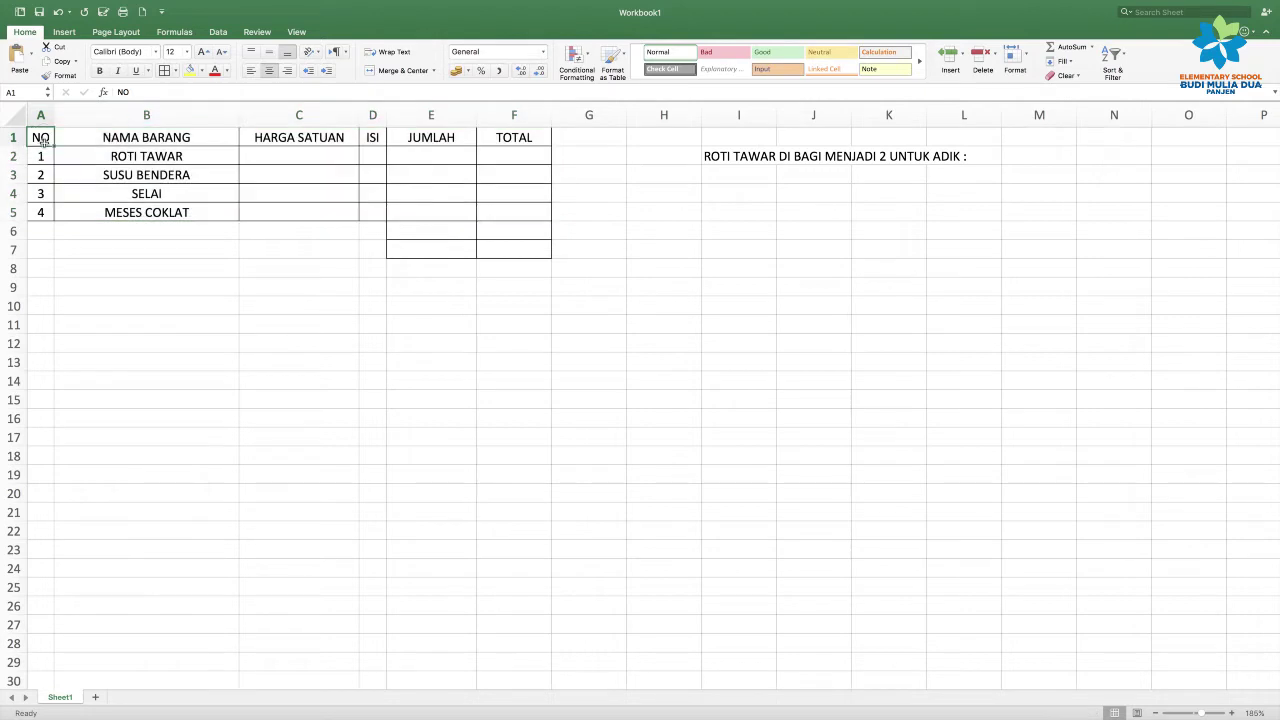
left_click_drag(40, 137, 514, 138)
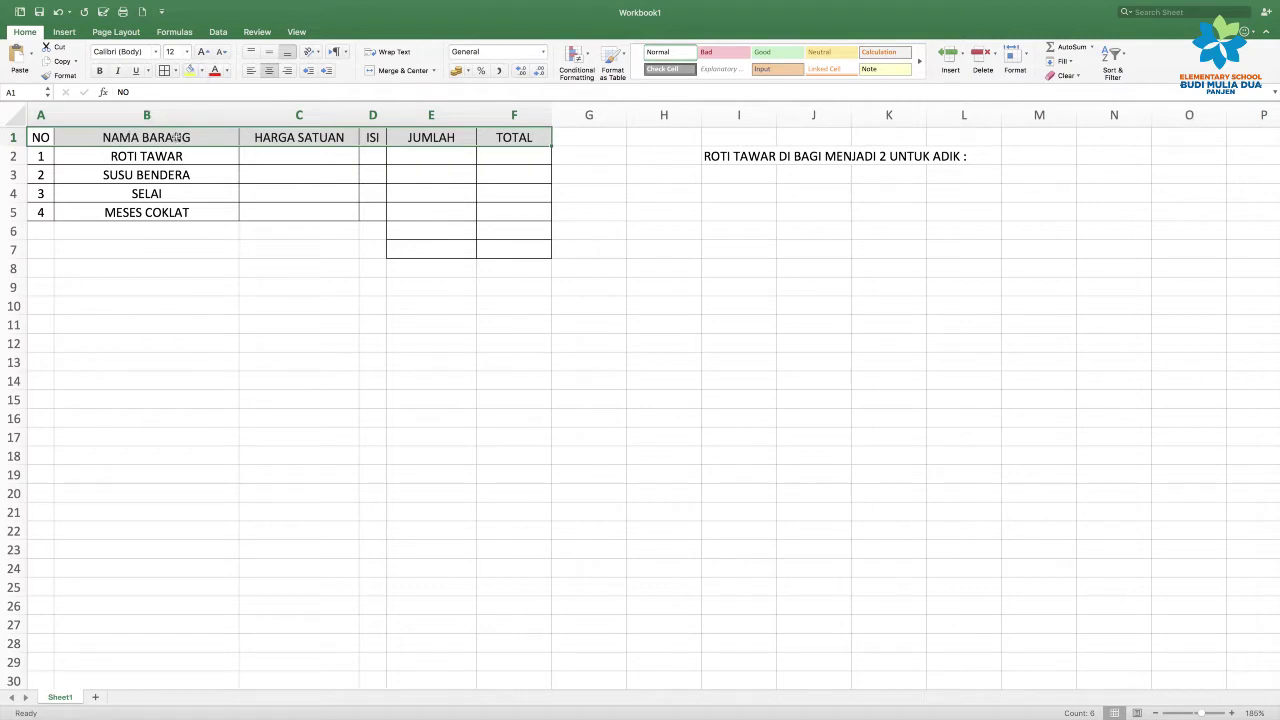
Give the NO-to-TOTAL header row a yellow fill
left_click(190, 72)
left_click(208, 170)
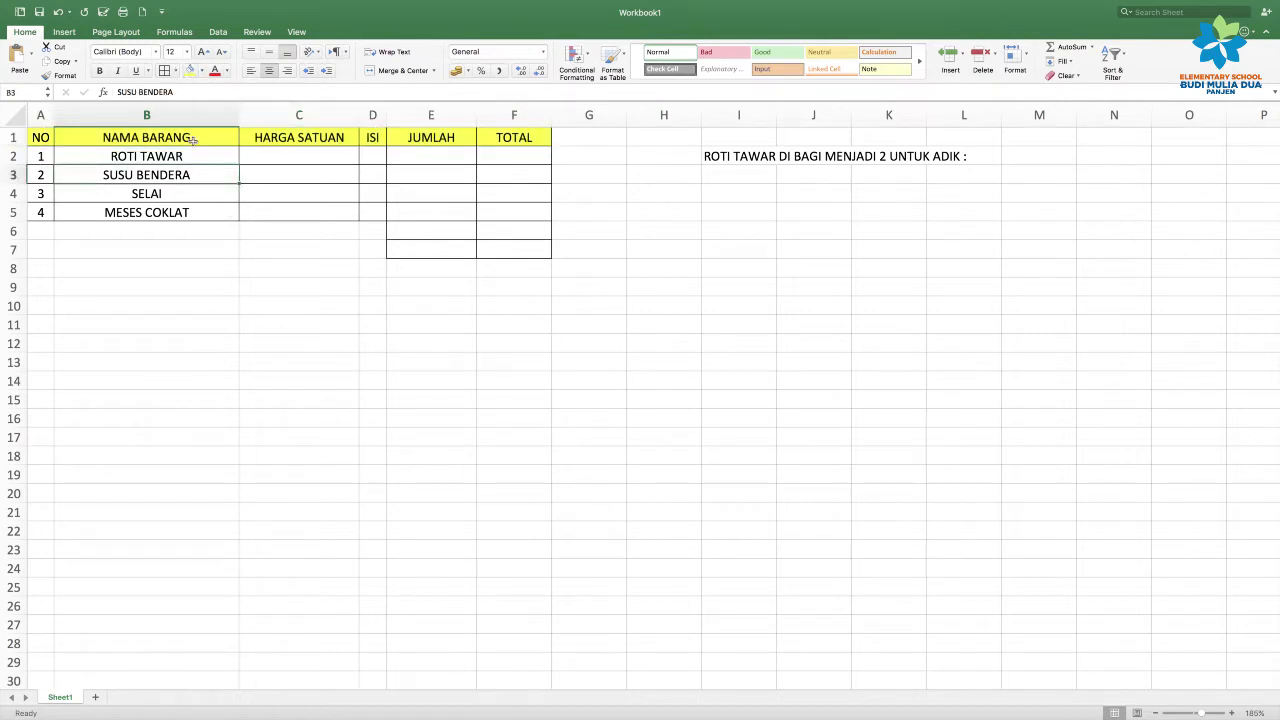
left_click(44, 141)
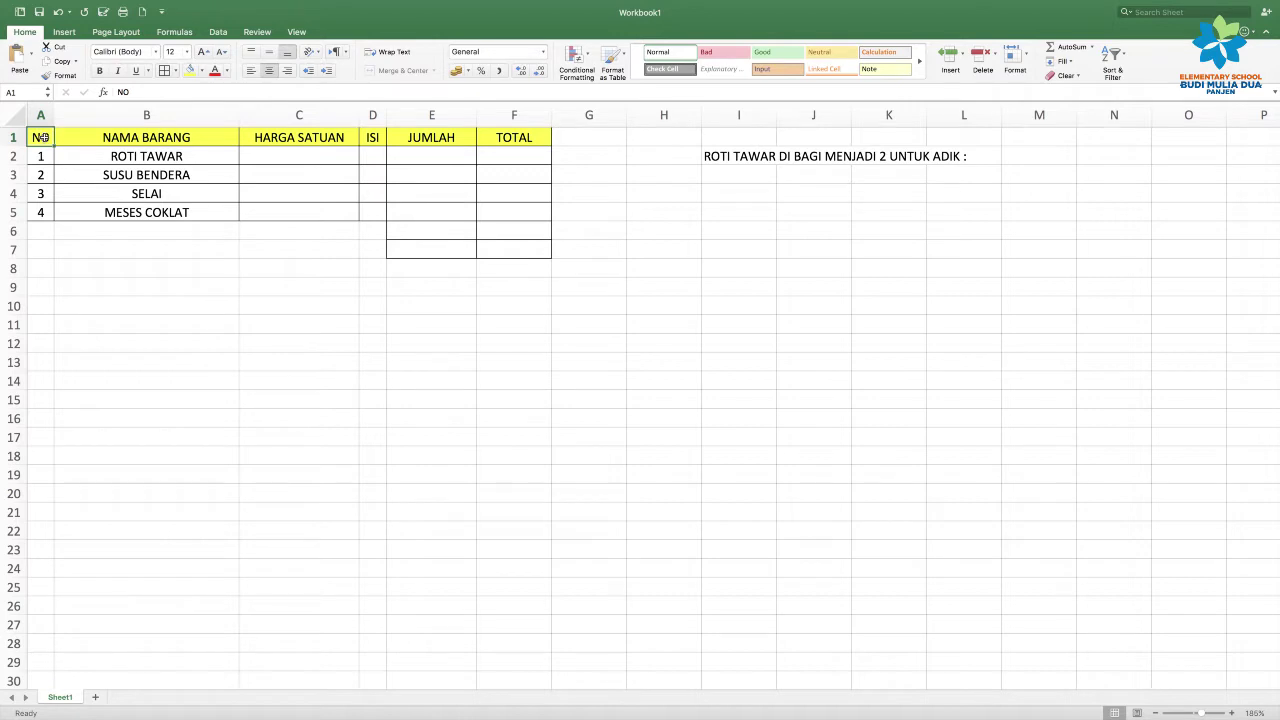
left_click_drag(42, 137, 467, 212)
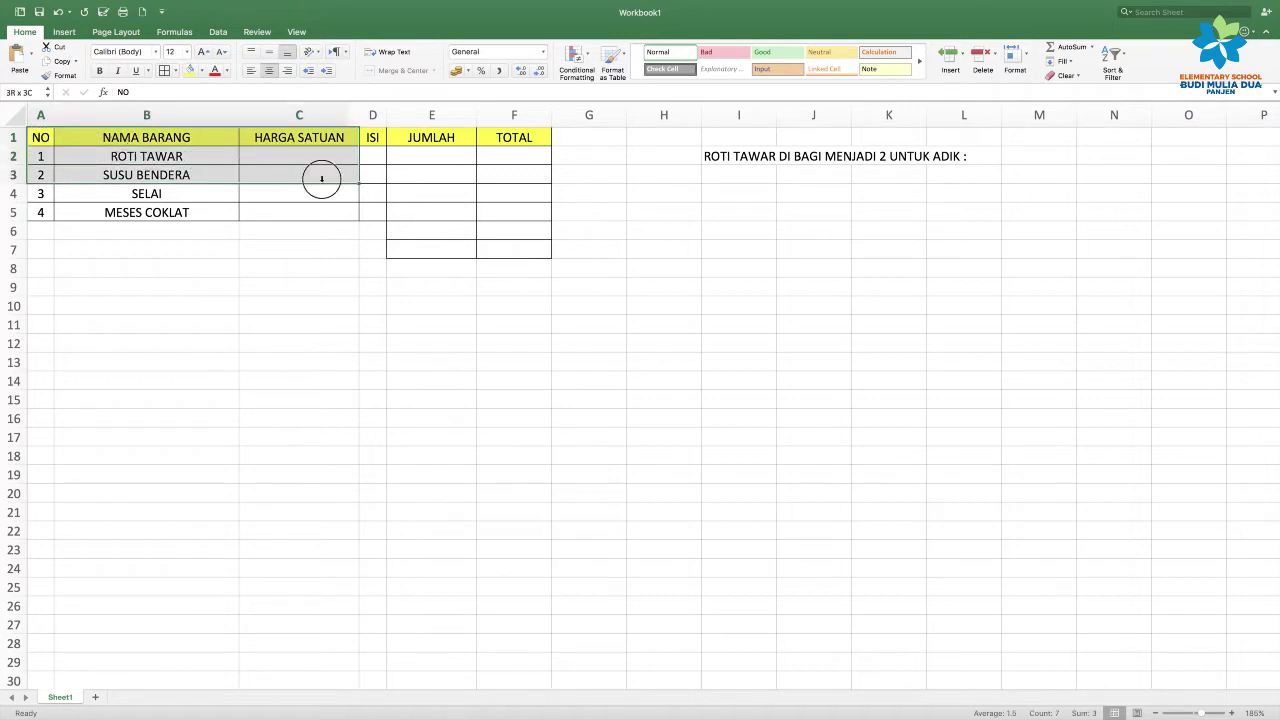
left_click_drag(467, 212, 500, 246)
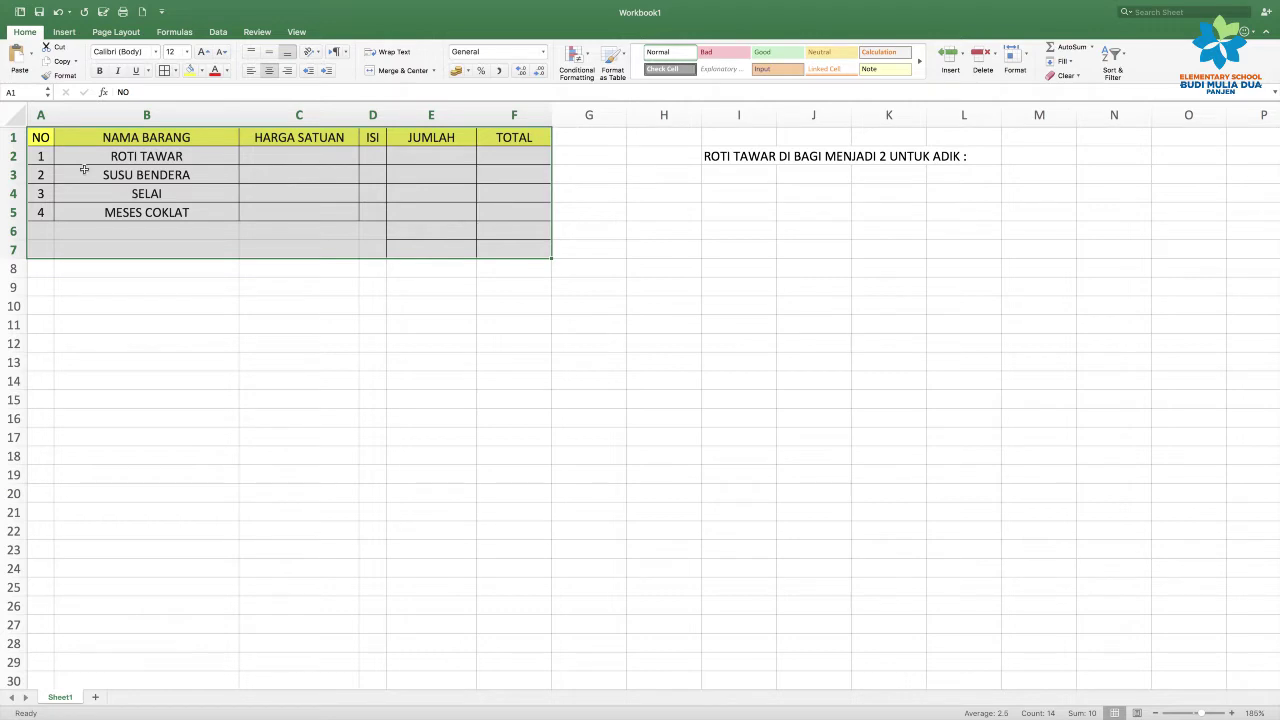
left_click(42, 139)
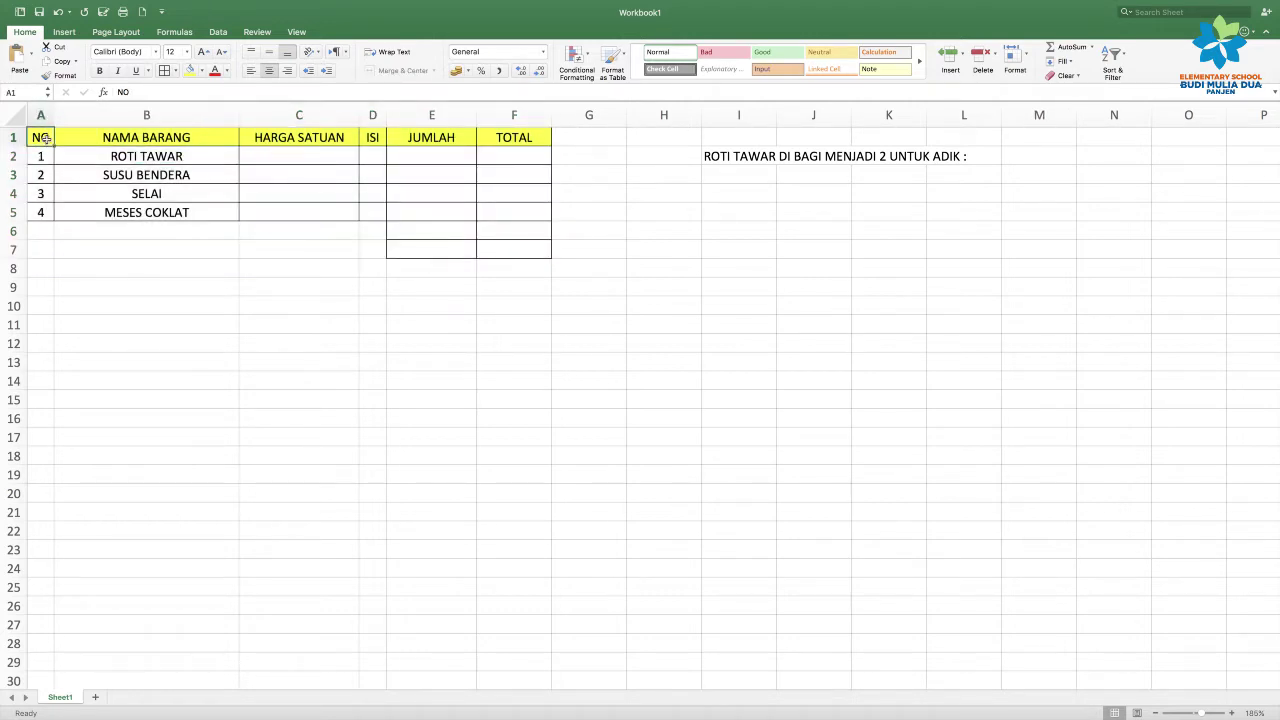
left_click(14, 137)
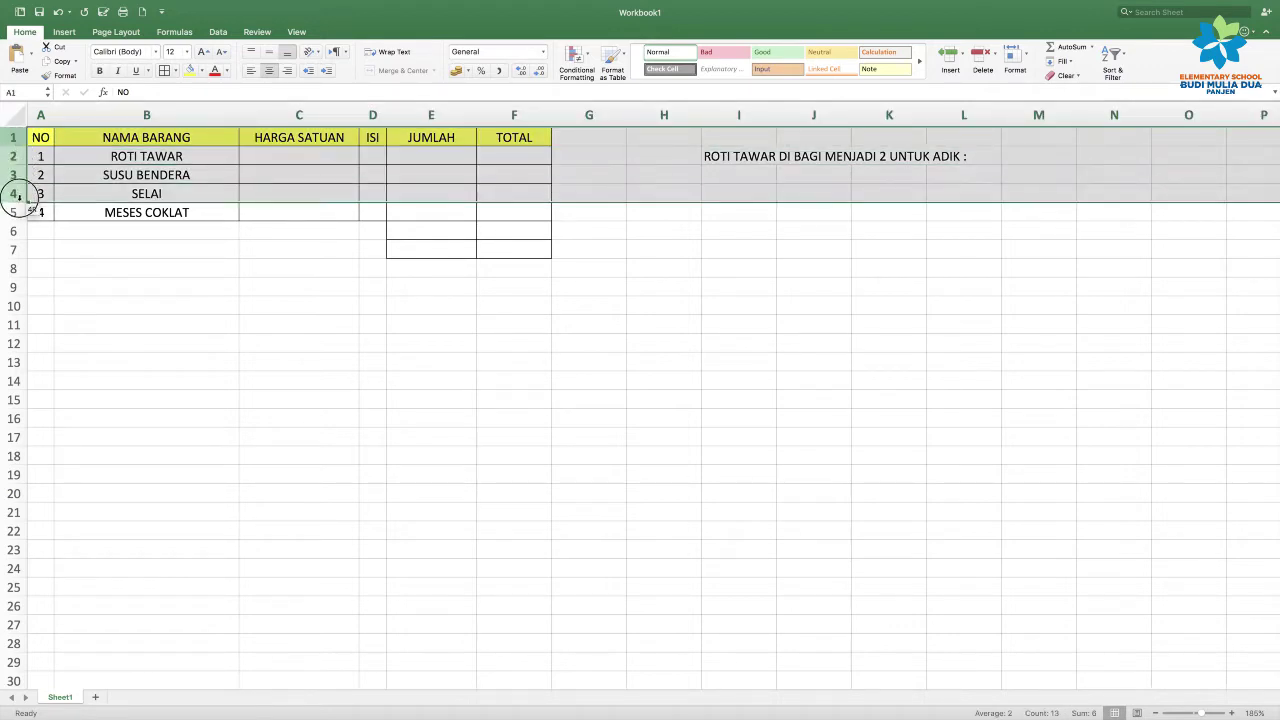
Set rows 1 through 7 to a height of 22 pixels each
left_click_drag(14, 137, 16, 249)
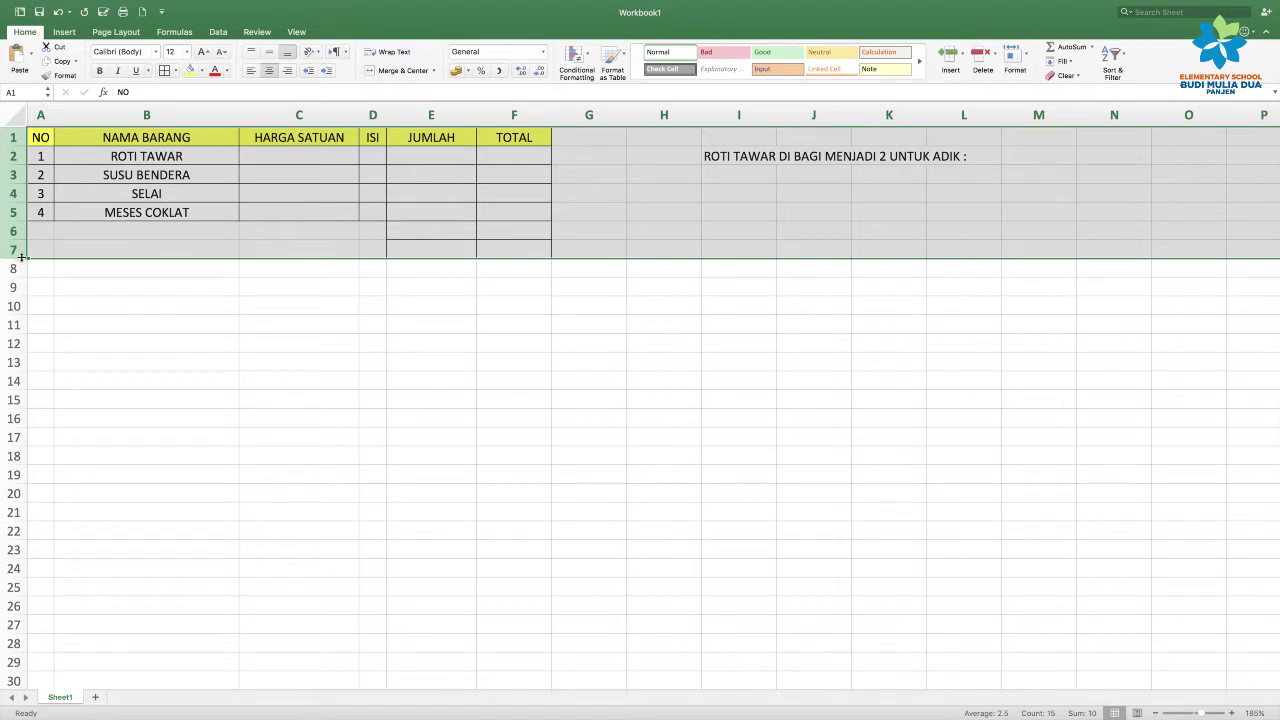
left_click_drag(21, 257, 21, 262)
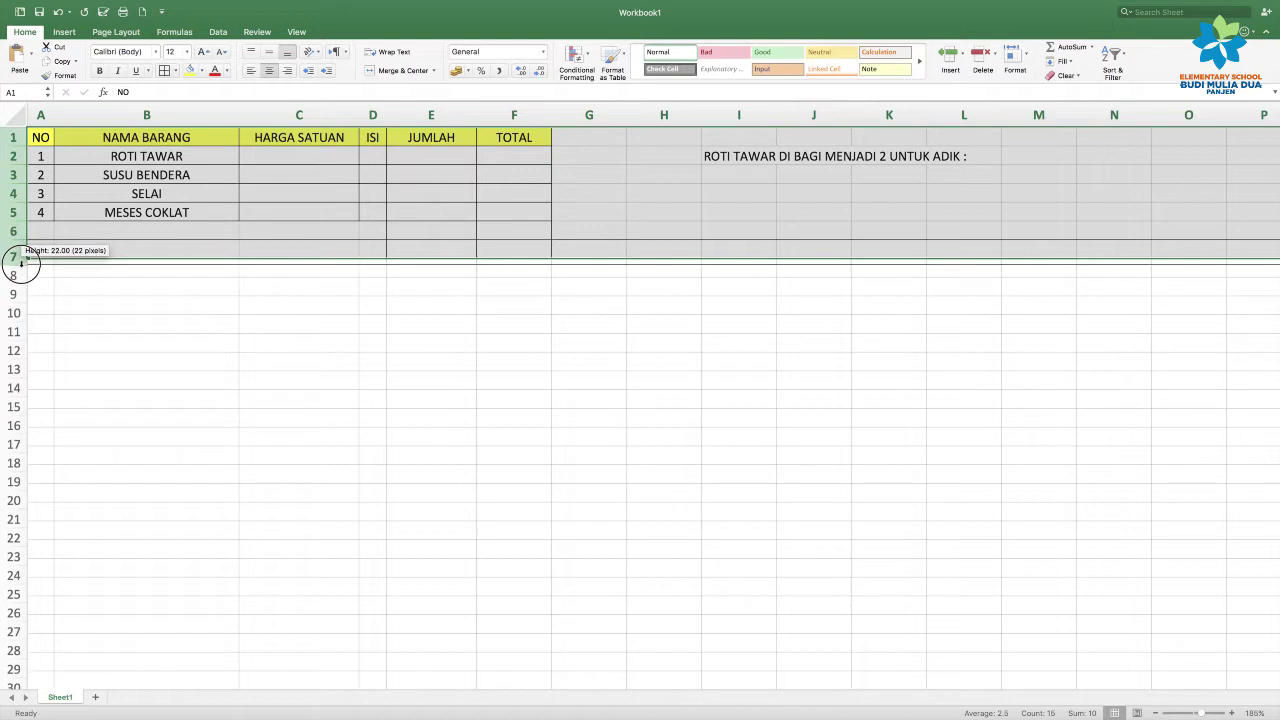
left_click_drag(21, 261, 21, 263)
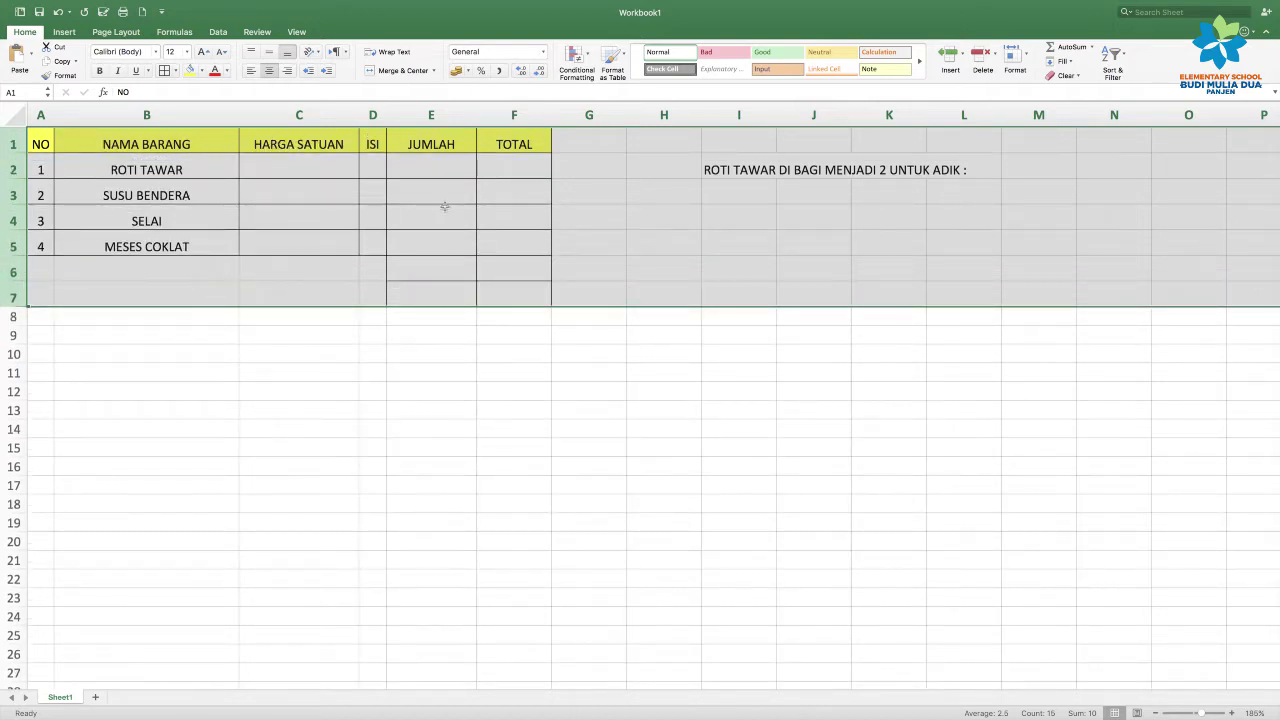
left_click(69, 269)
Enter unit prices 10000 and 7000 in C2 and C3
left_click(326, 280)
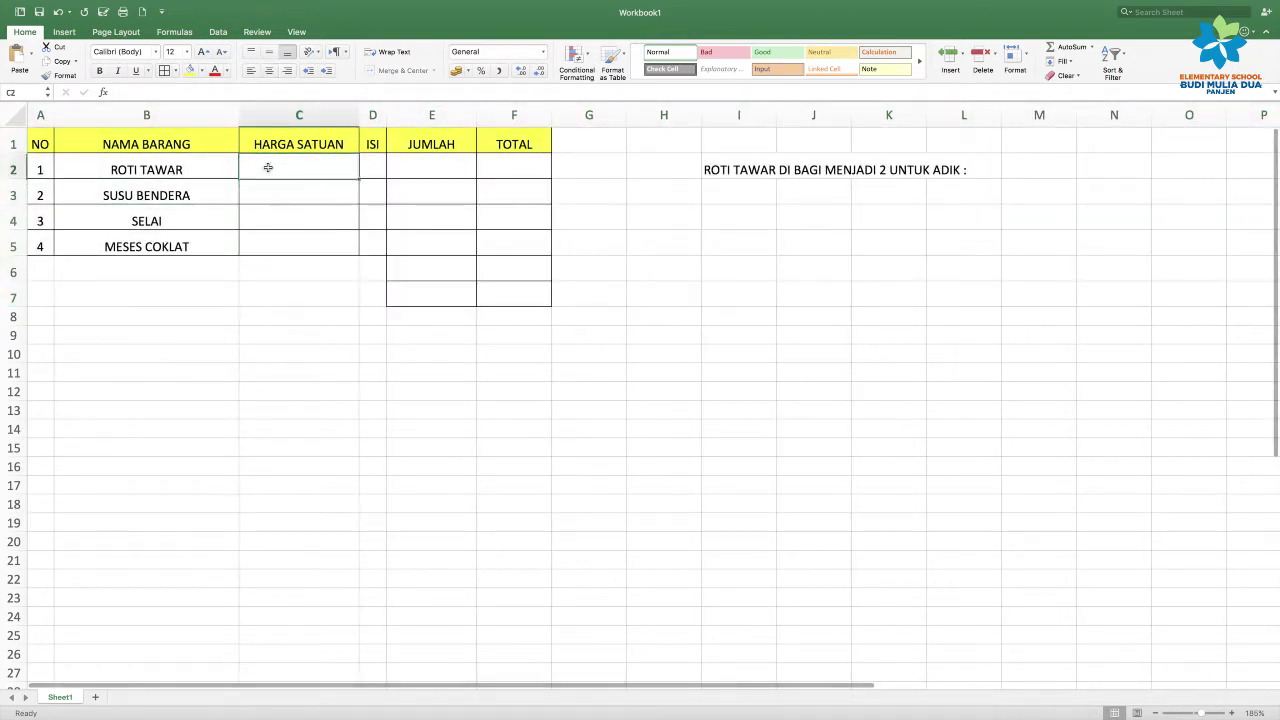
left_click(286, 165)
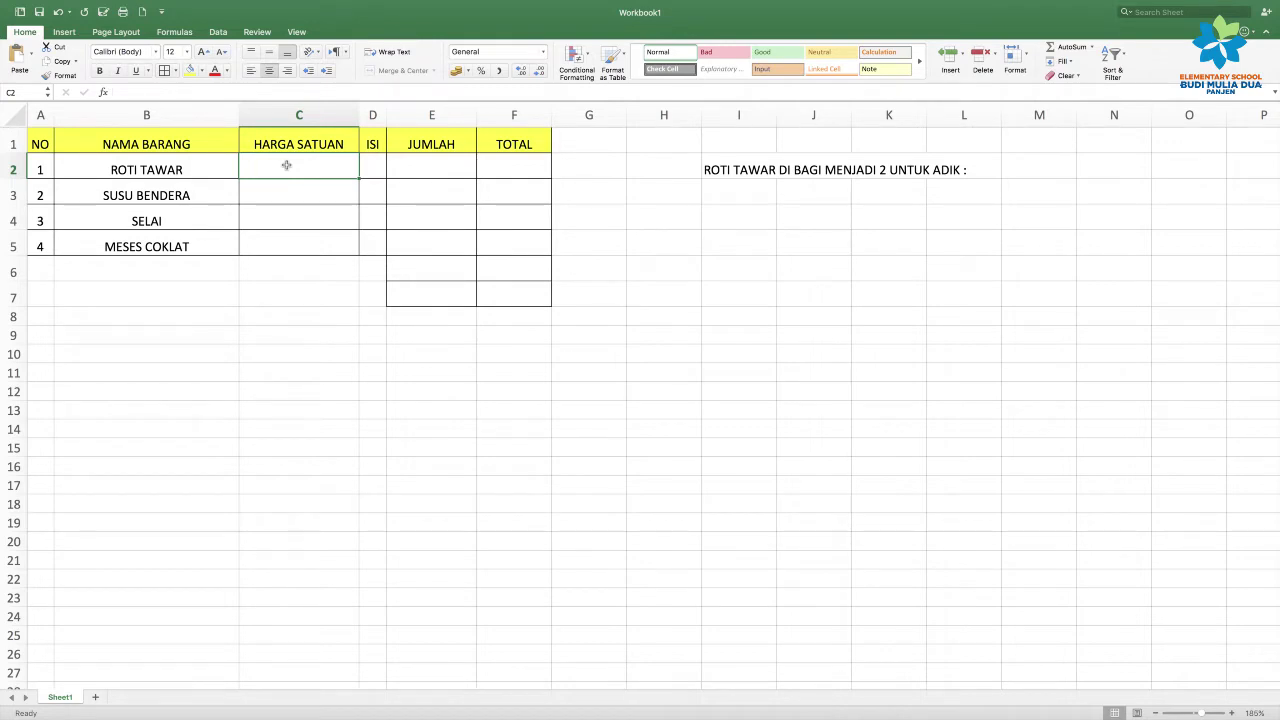
type("10000")
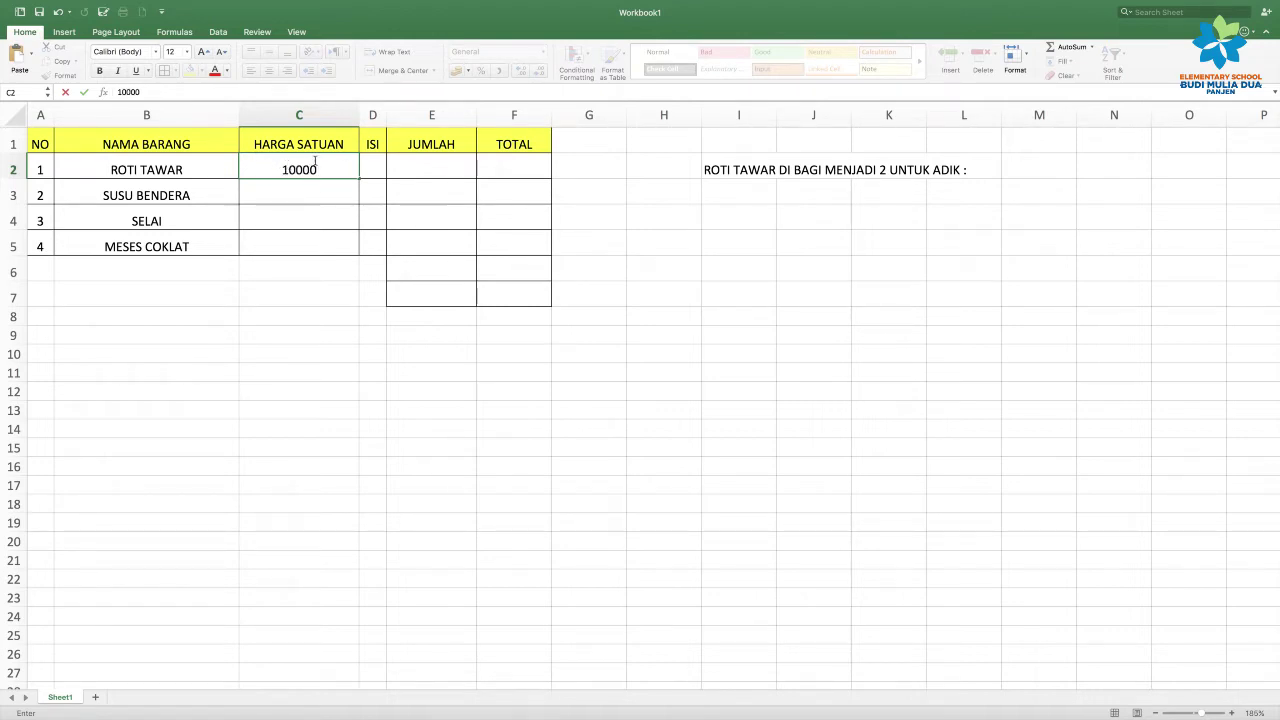
left_click(304, 197)
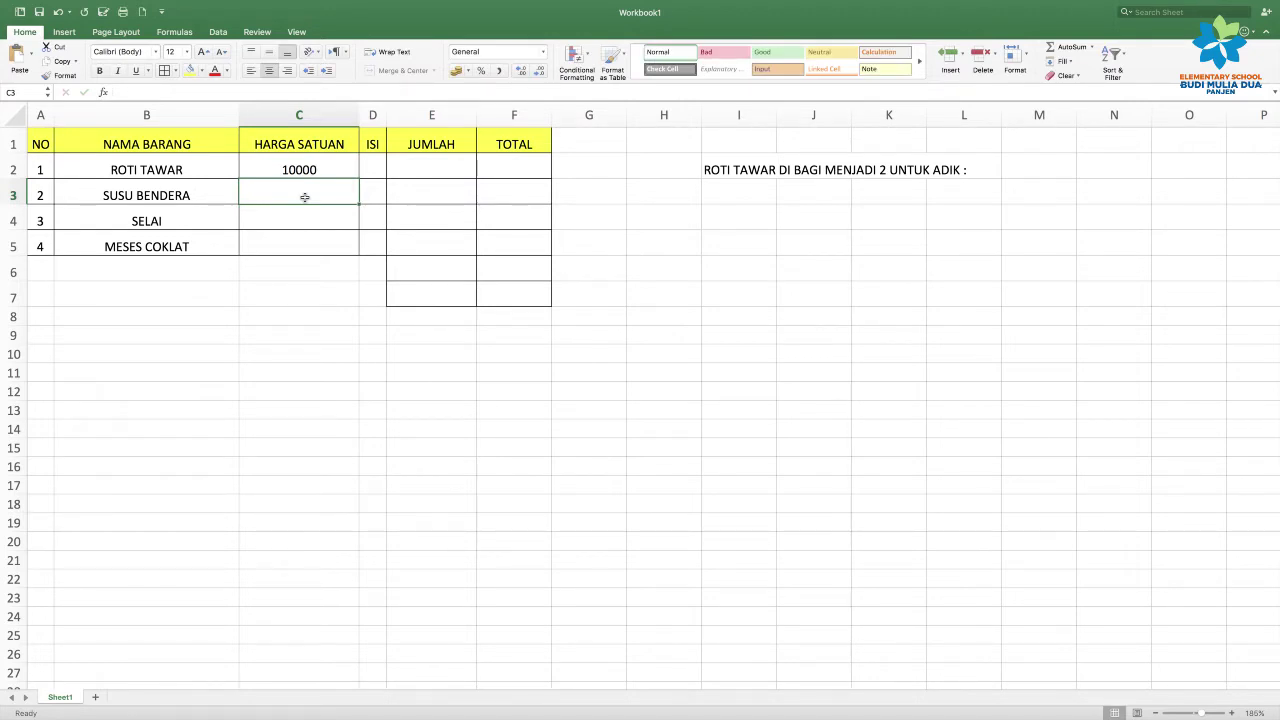
type("7000")
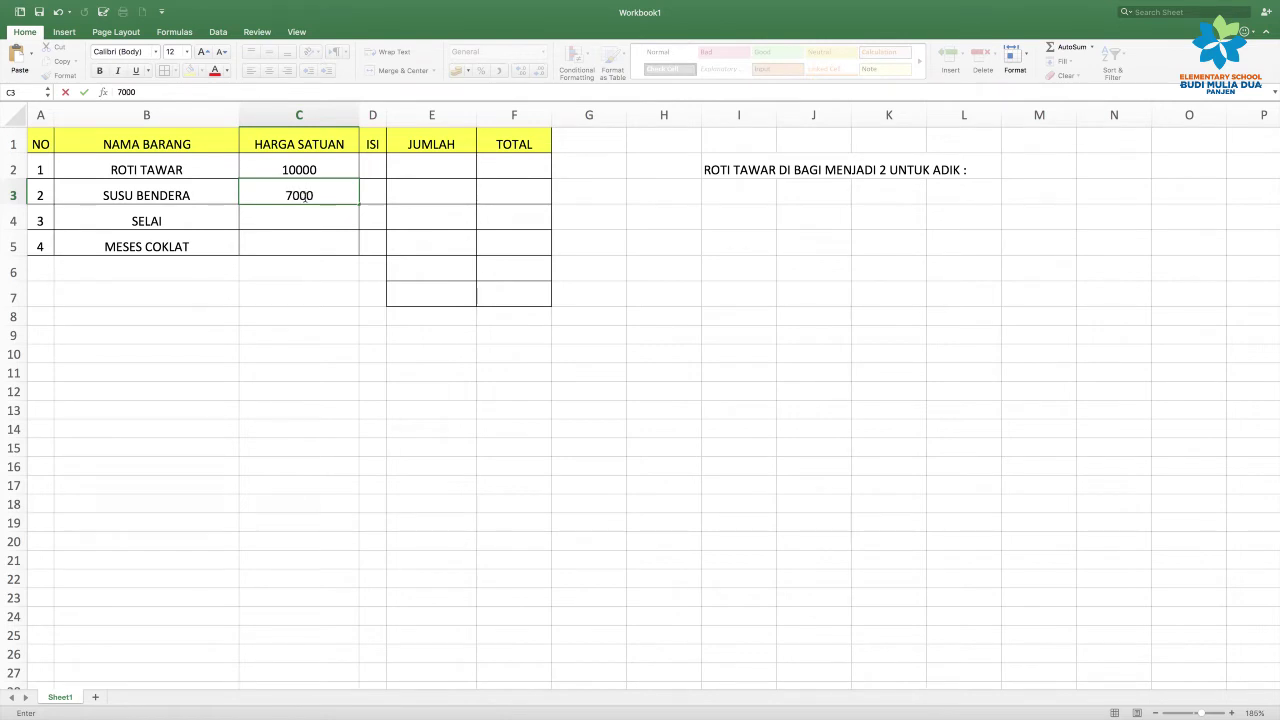
left_click(306, 219)
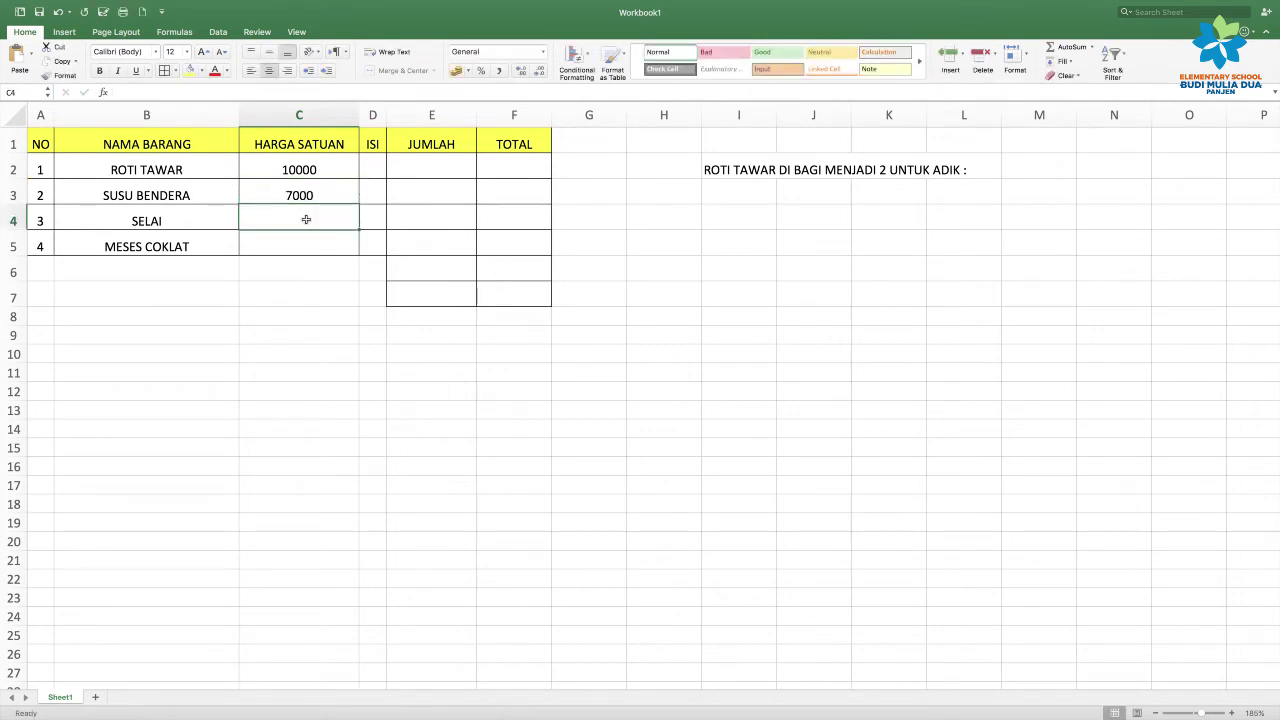
Enter unit prices 3000 and 2000 in C4 and C5
type("3")
type("000")
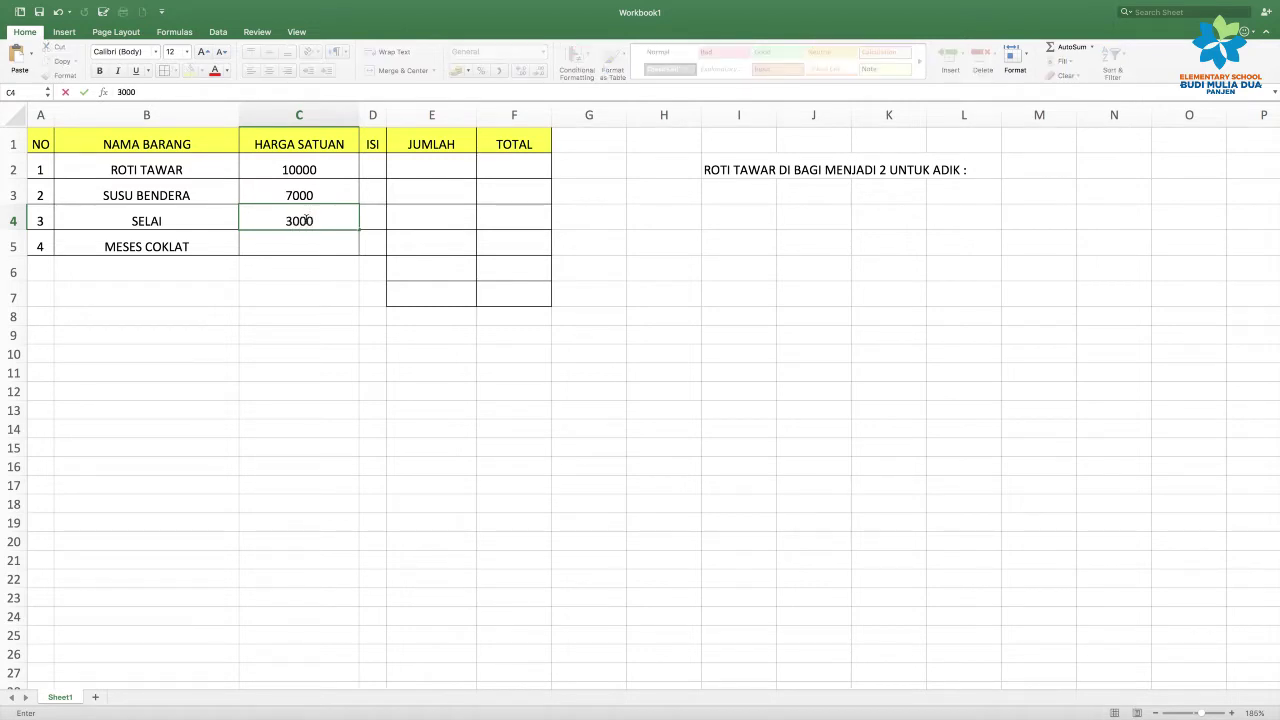
left_click(307, 236)
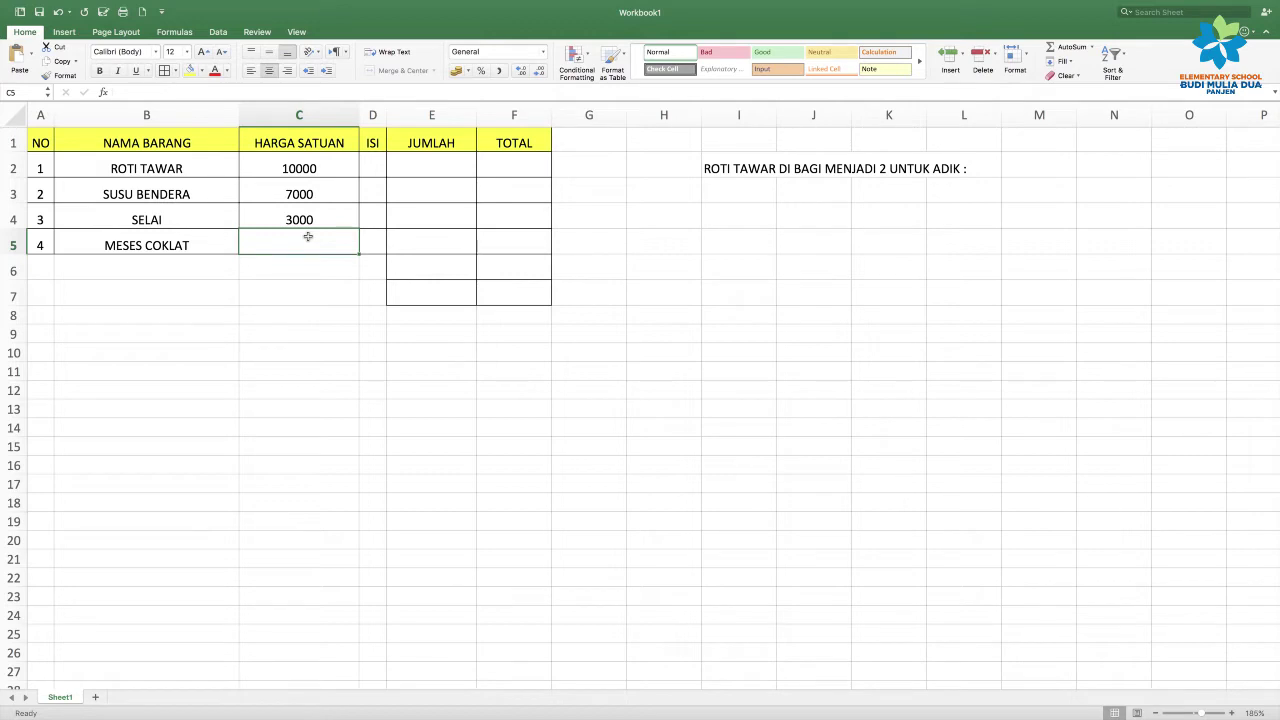
type("3")
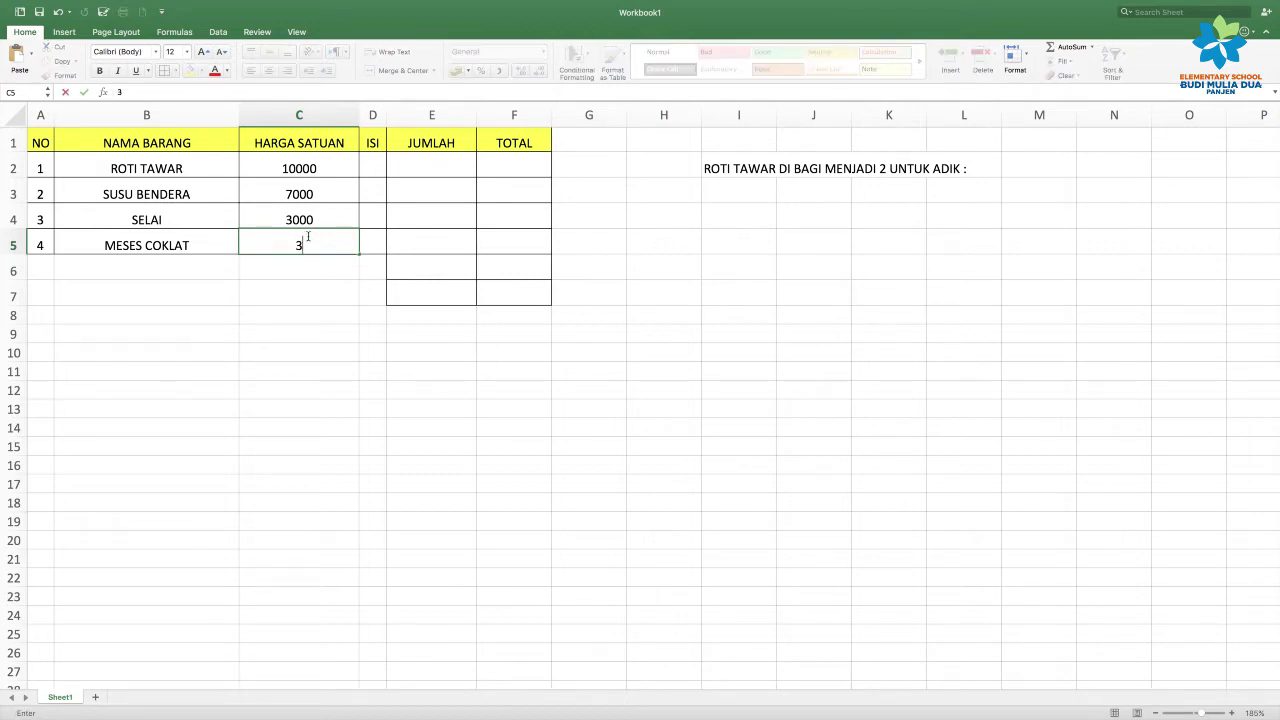
key("BackSpace")
type("2000")
left_click(314, 169)
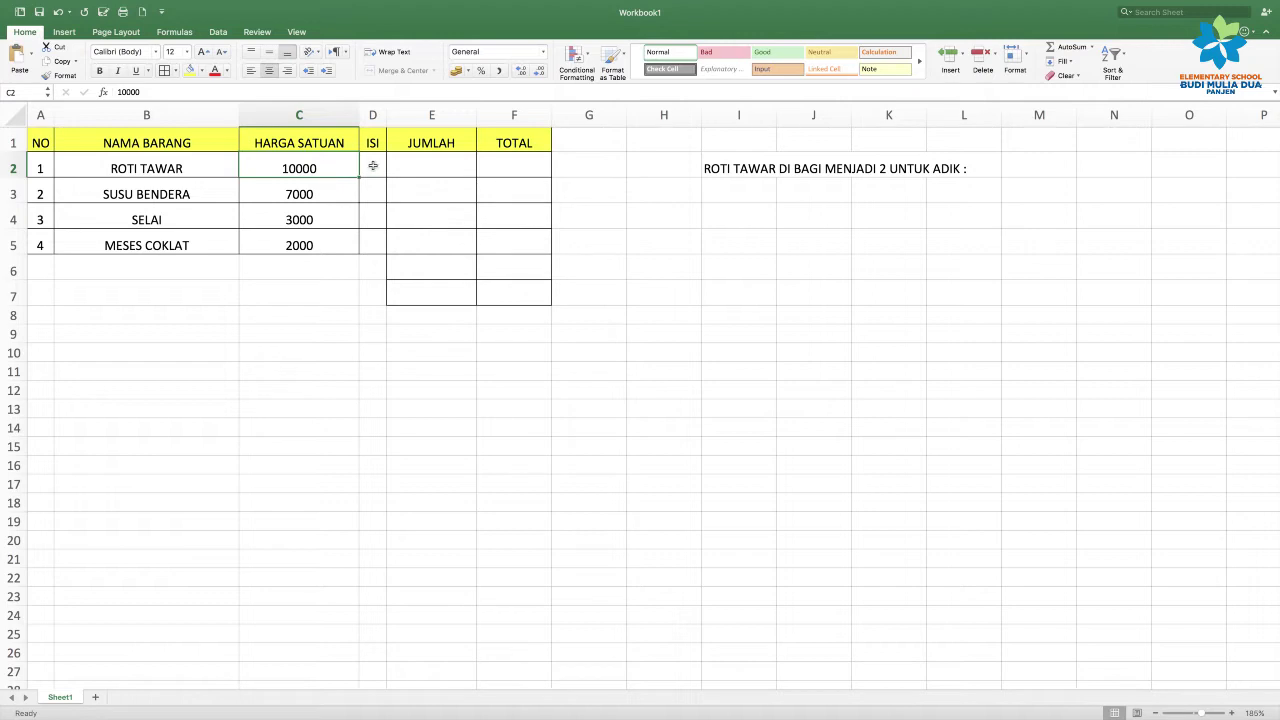
left_click(372, 166)
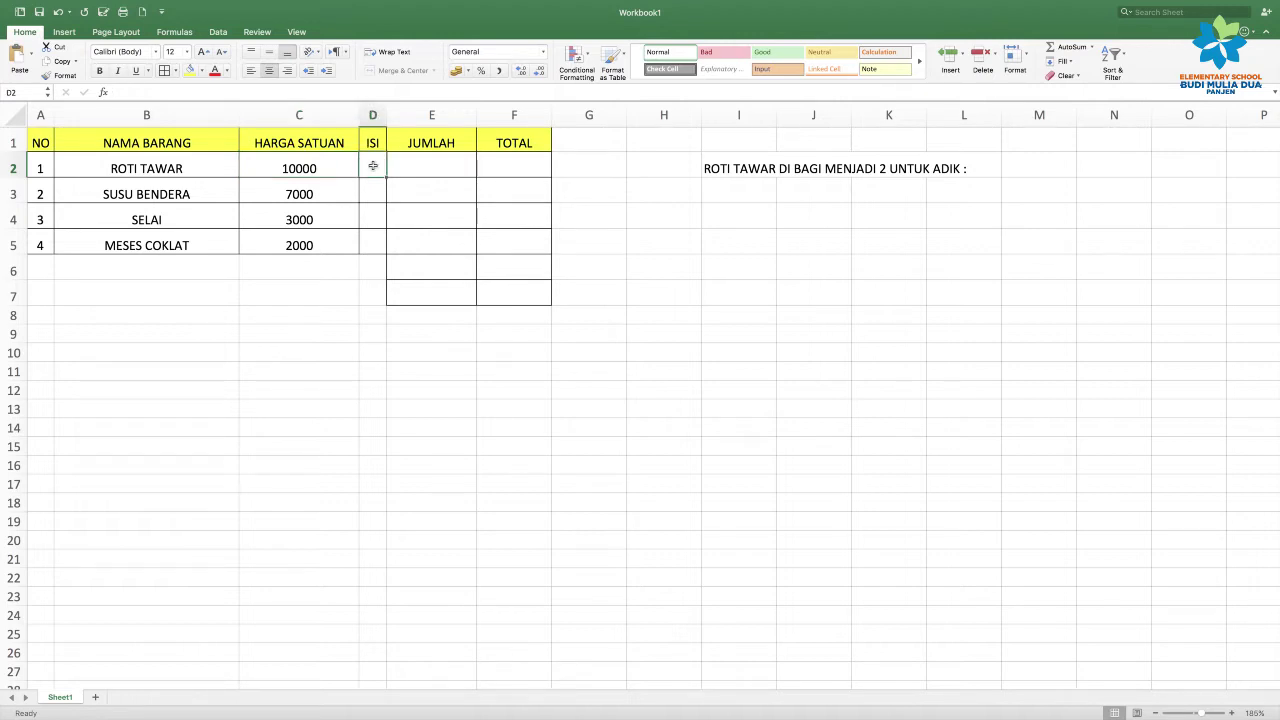
Enter ISI values 10 and 1 for the first two items
type("10")
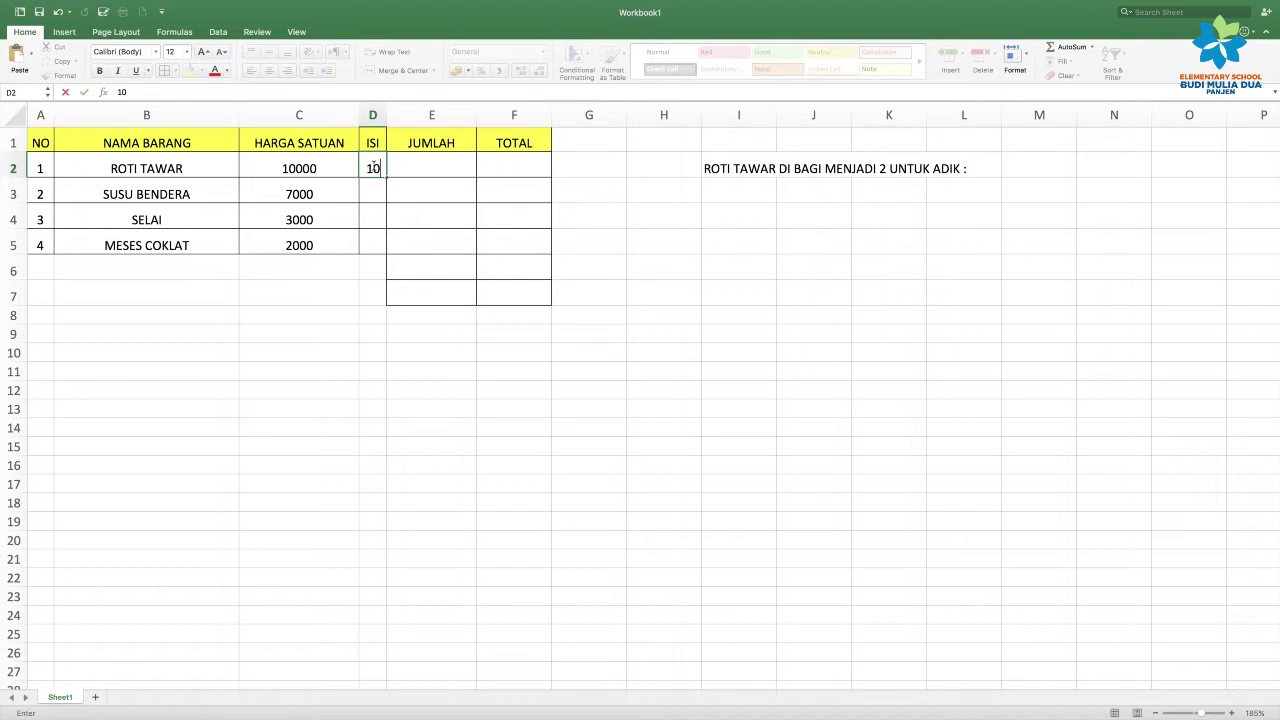
left_click(373, 192)
type("1")
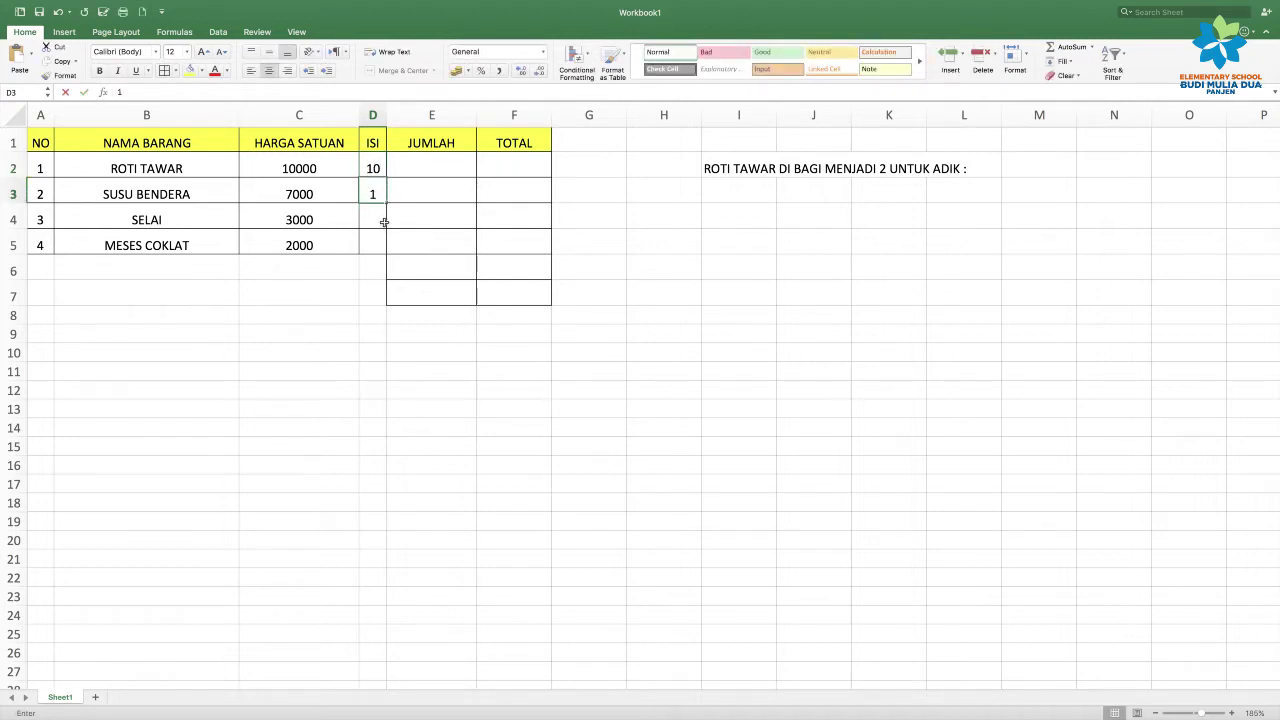
left_click(370, 218)
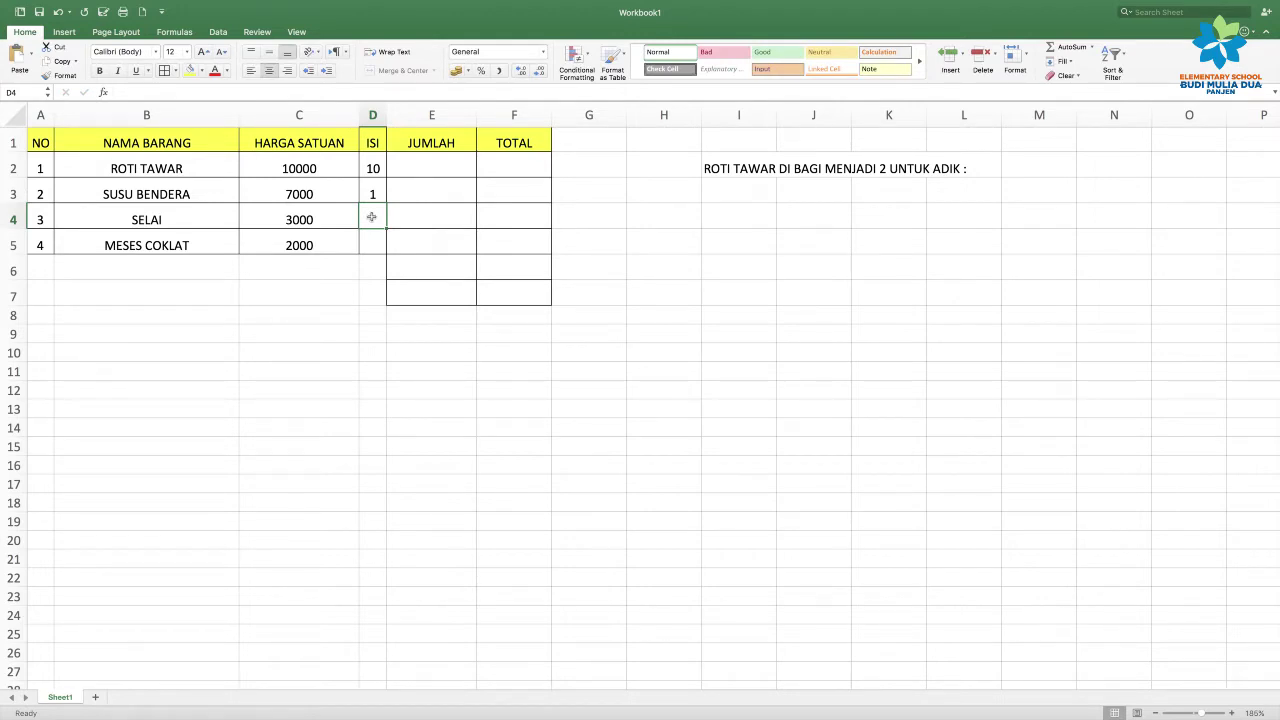
left_click(378, 239)
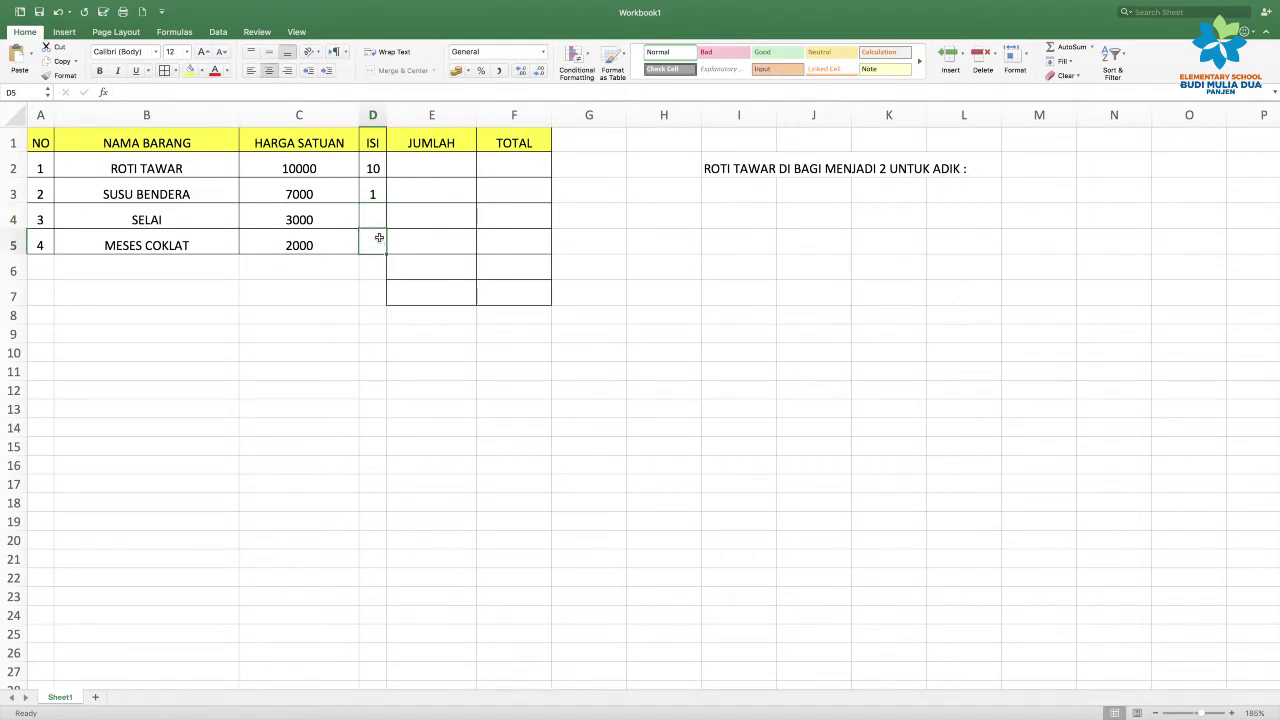
Enter JUMLAH quantities 3, 2, 1 and 5 in E2:E5
left_click(452, 171)
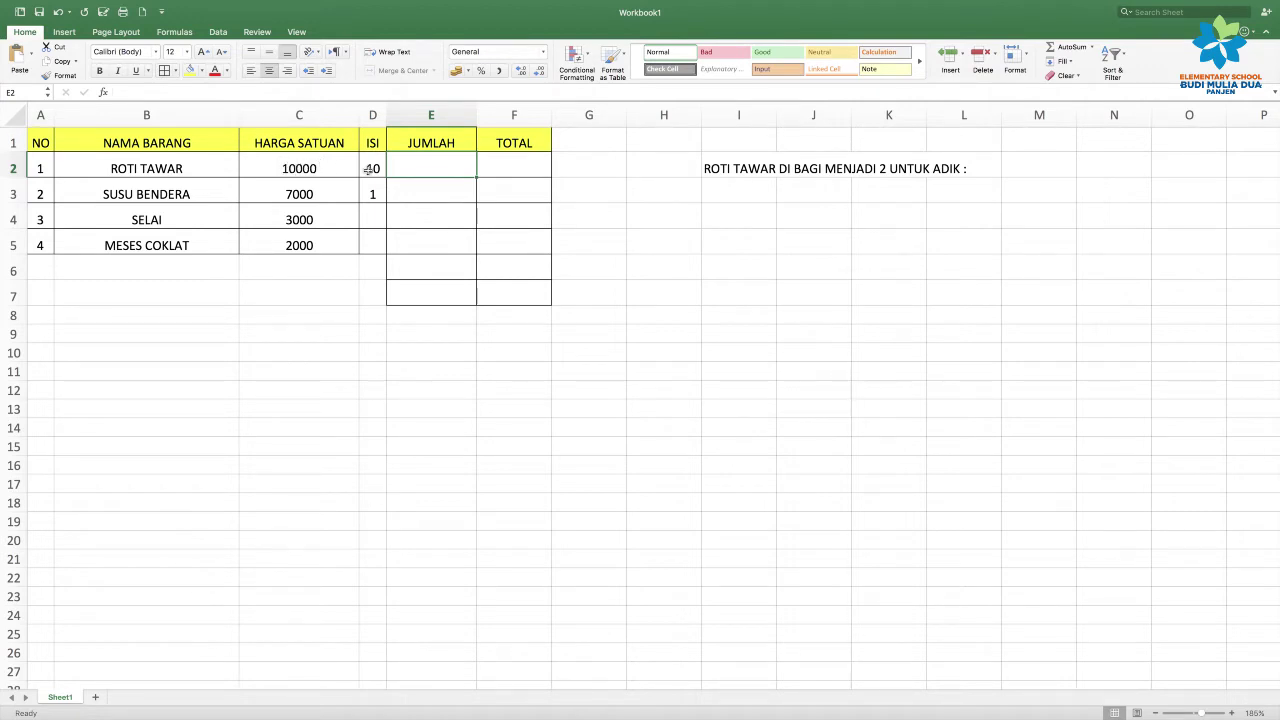
type("3")
left_click(436, 195)
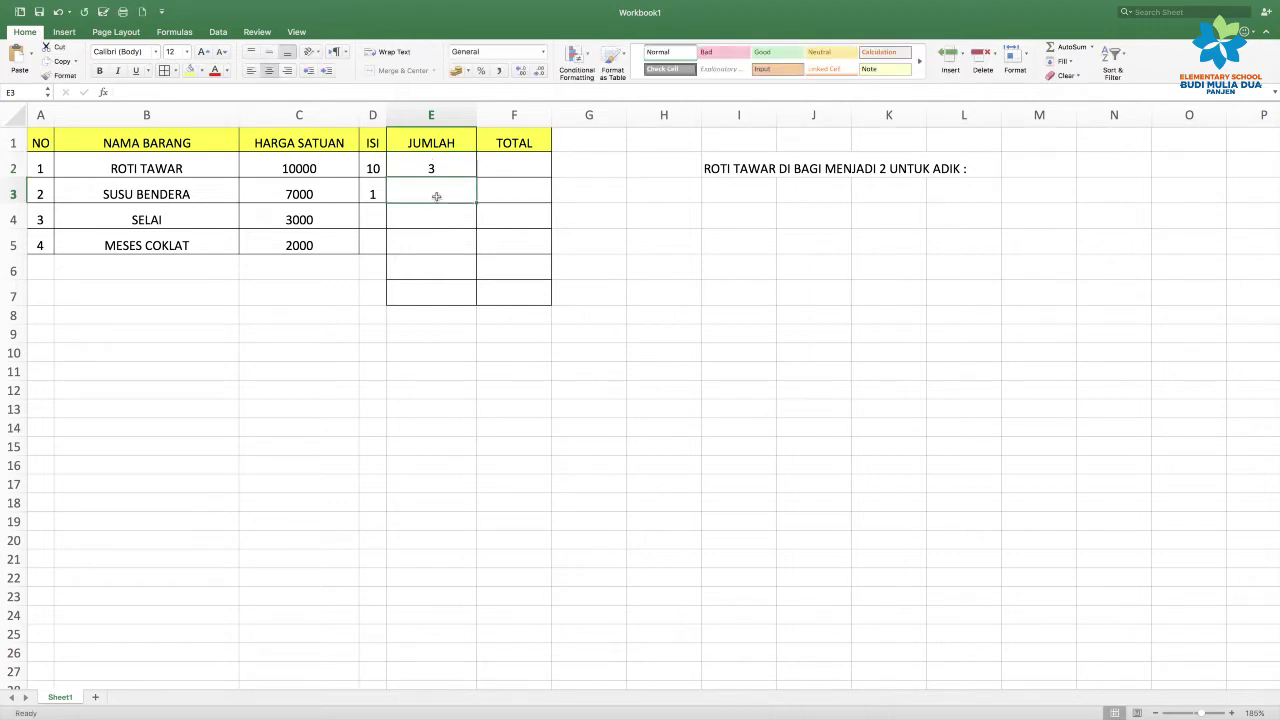
type("2")
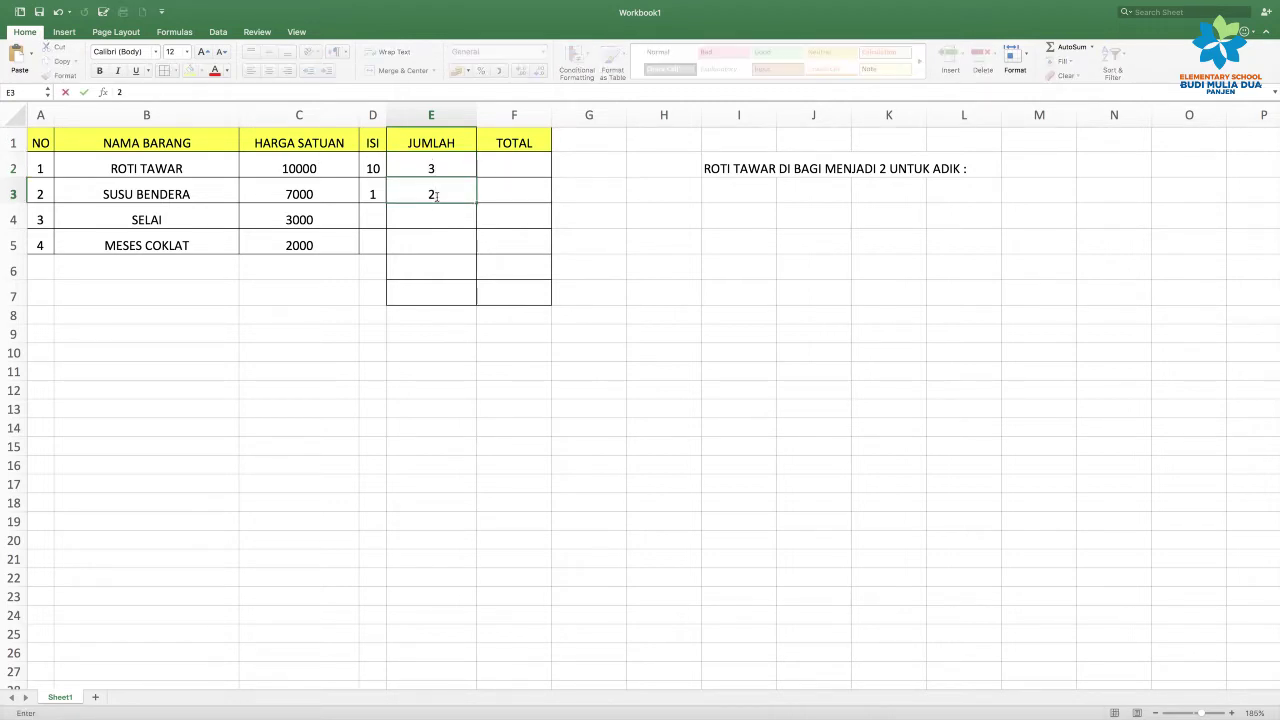
left_click(436, 218)
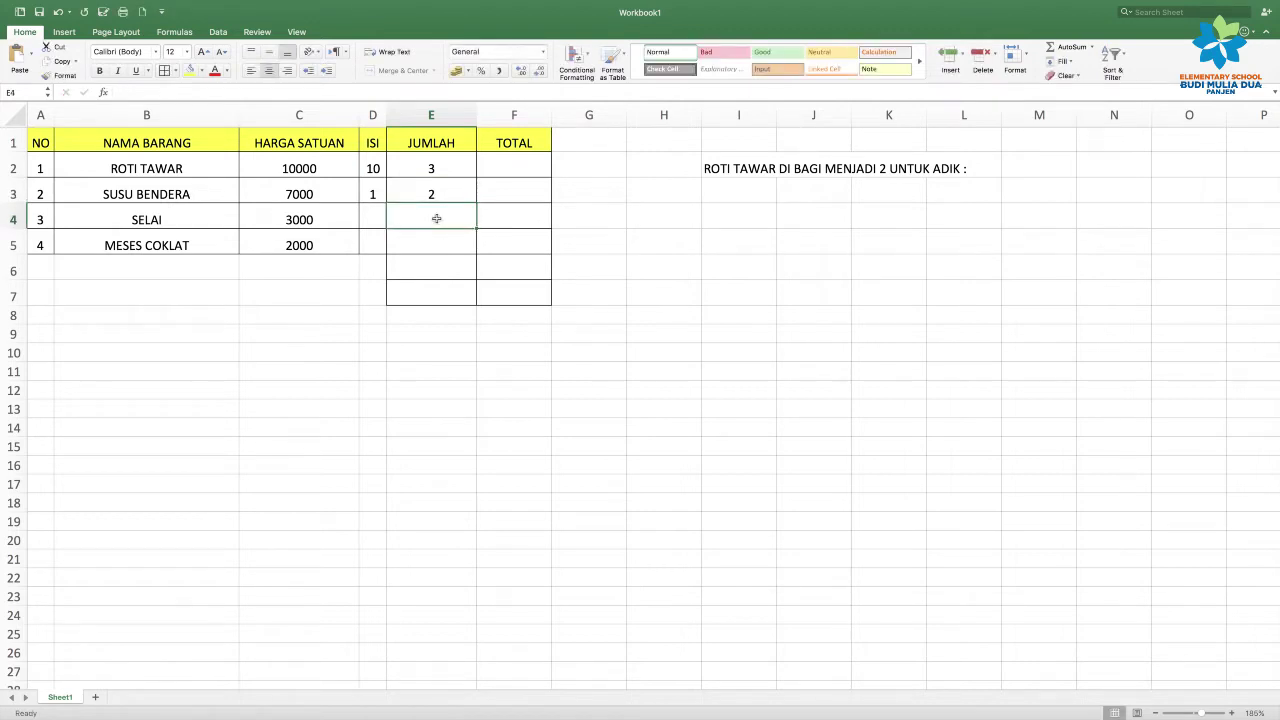
type("1")
left_click(439, 240)
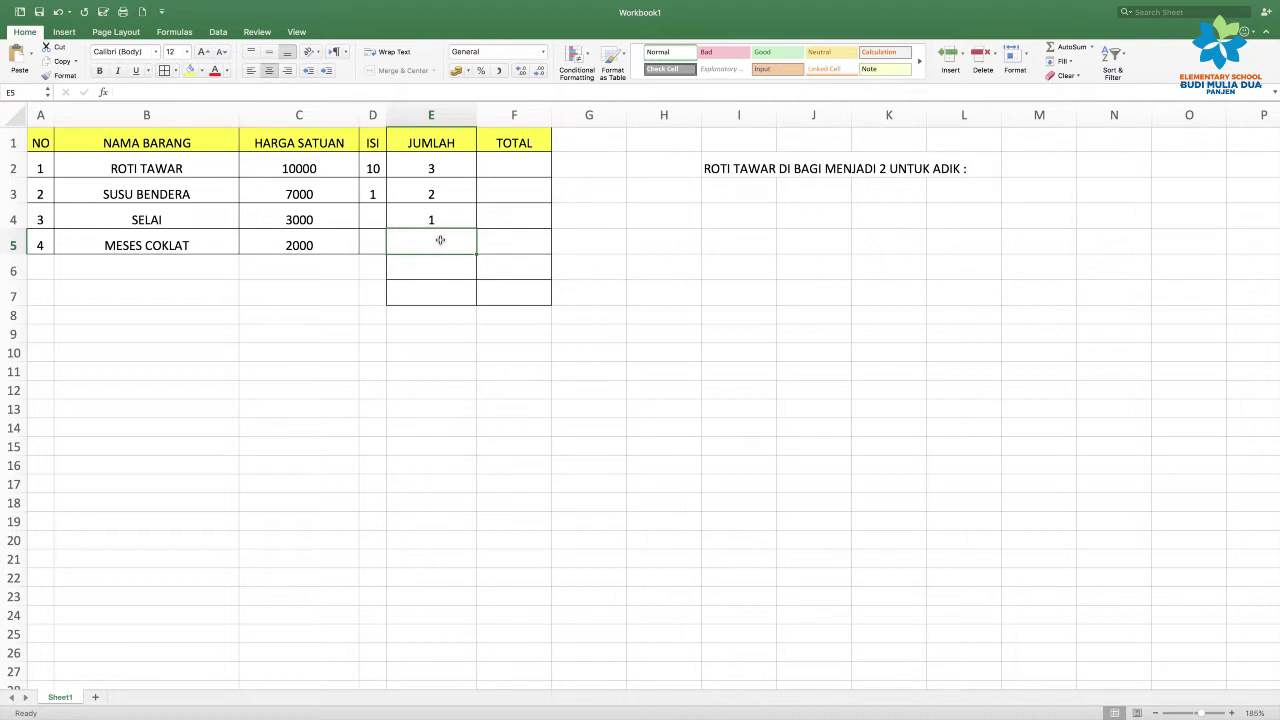
type("5")
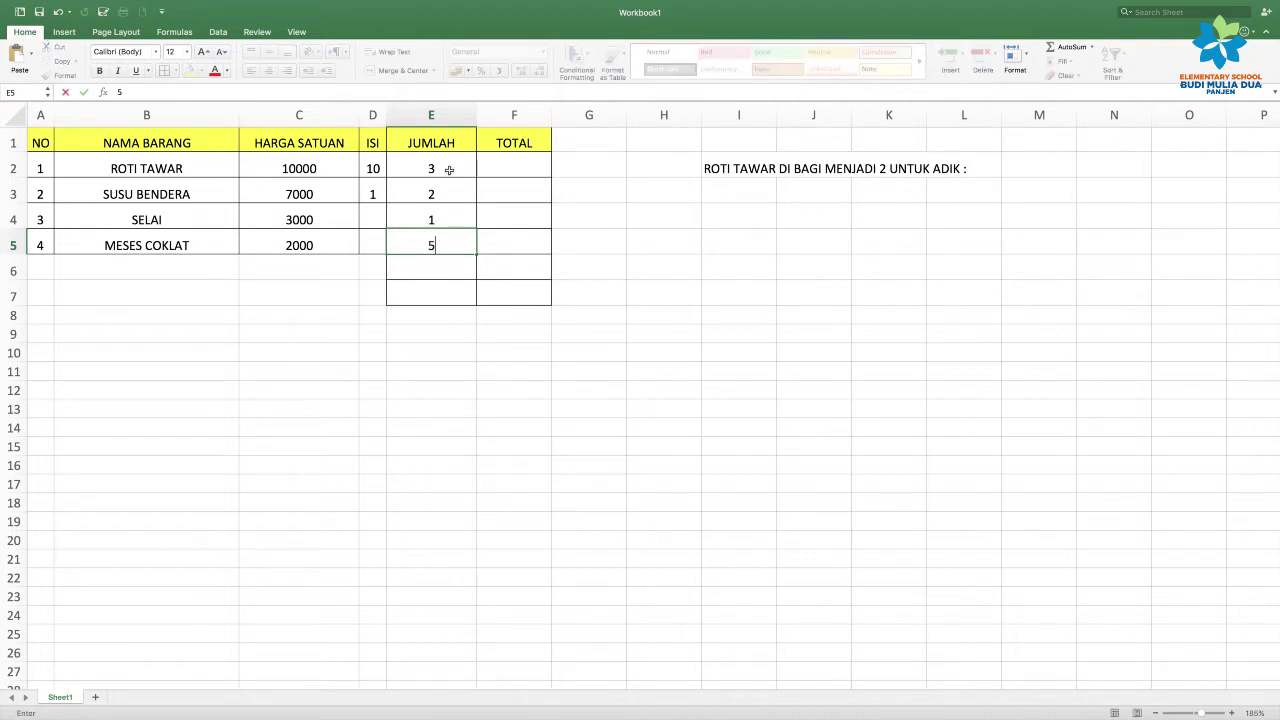
left_click(448, 168)
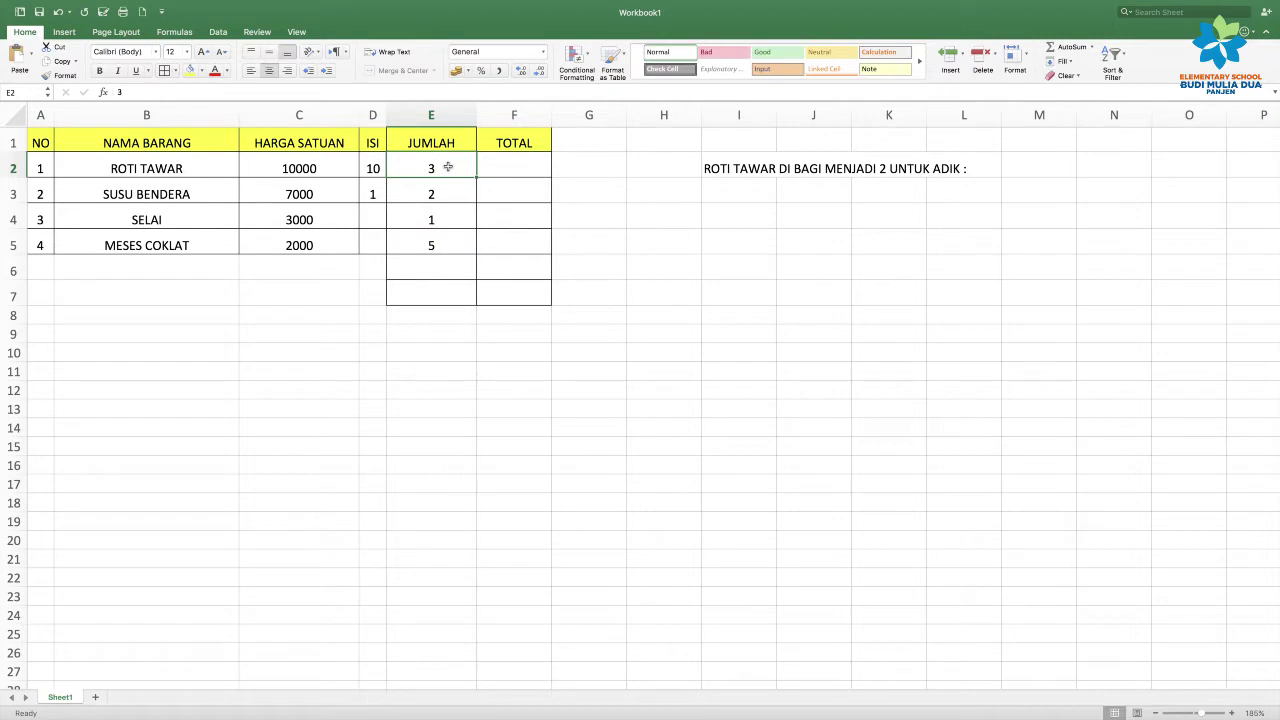
left_click(528, 166)
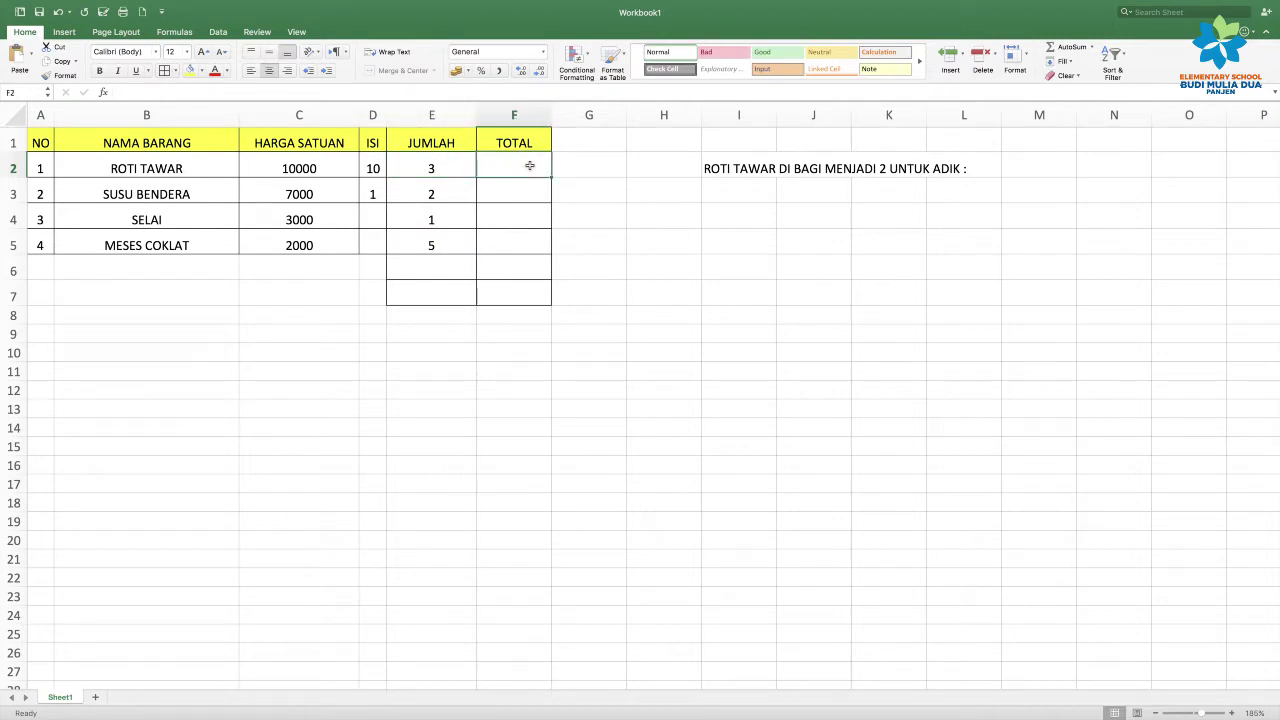
Widen the TOTAL column F to 84 pixels and start a formula in F2
left_click(438, 169)
left_click(513, 168)
left_click(468, 165)
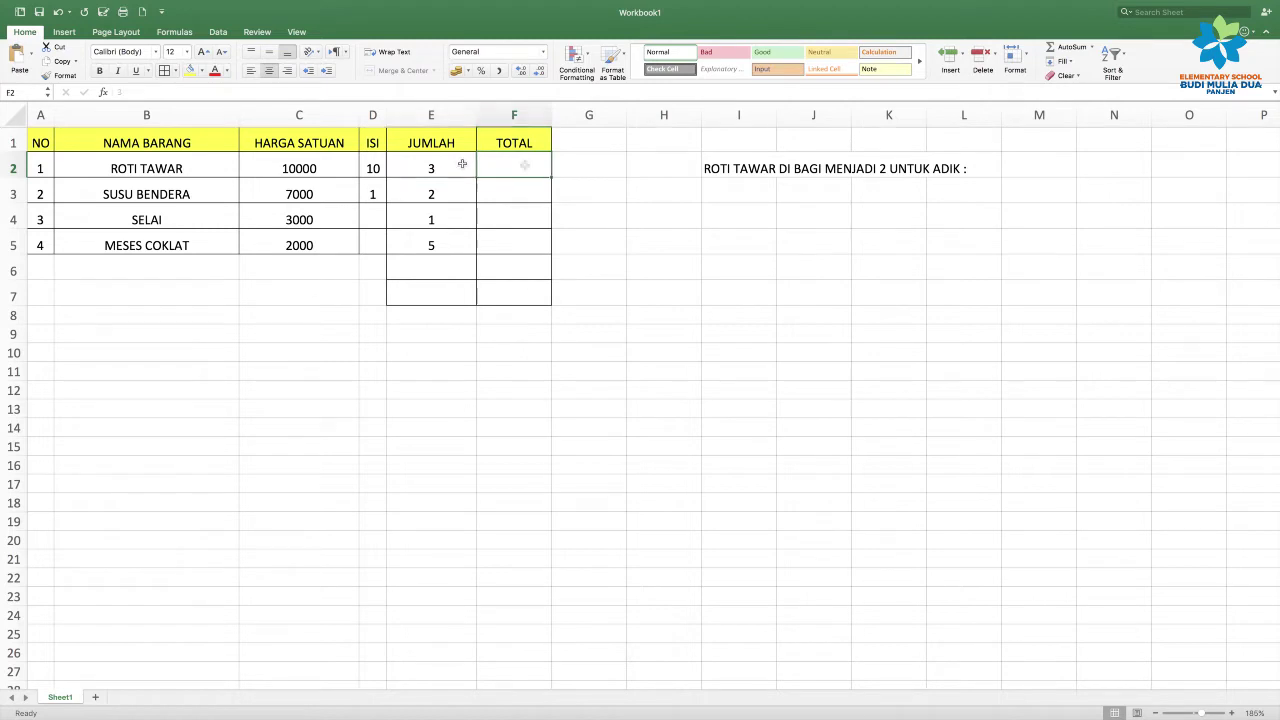
left_click(524, 166)
left_click_drag(551, 115, 572, 115)
left_click(526, 187)
left_click(521, 160)
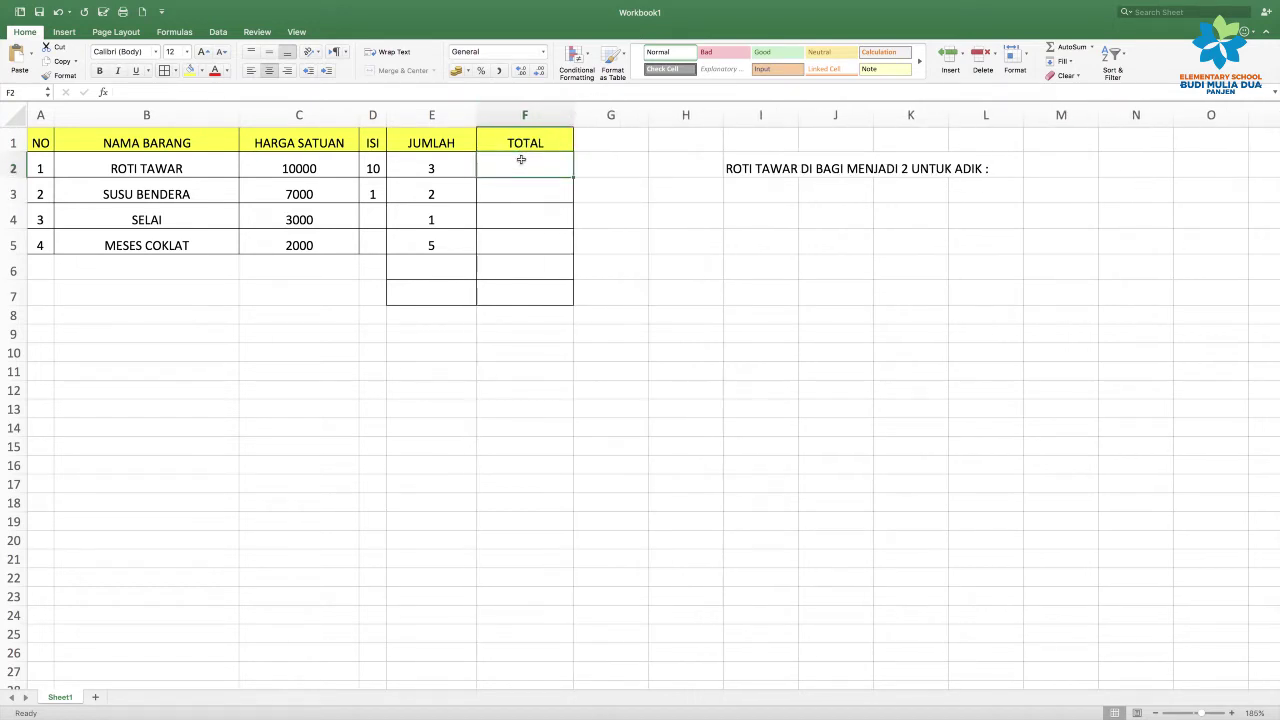
type("=")
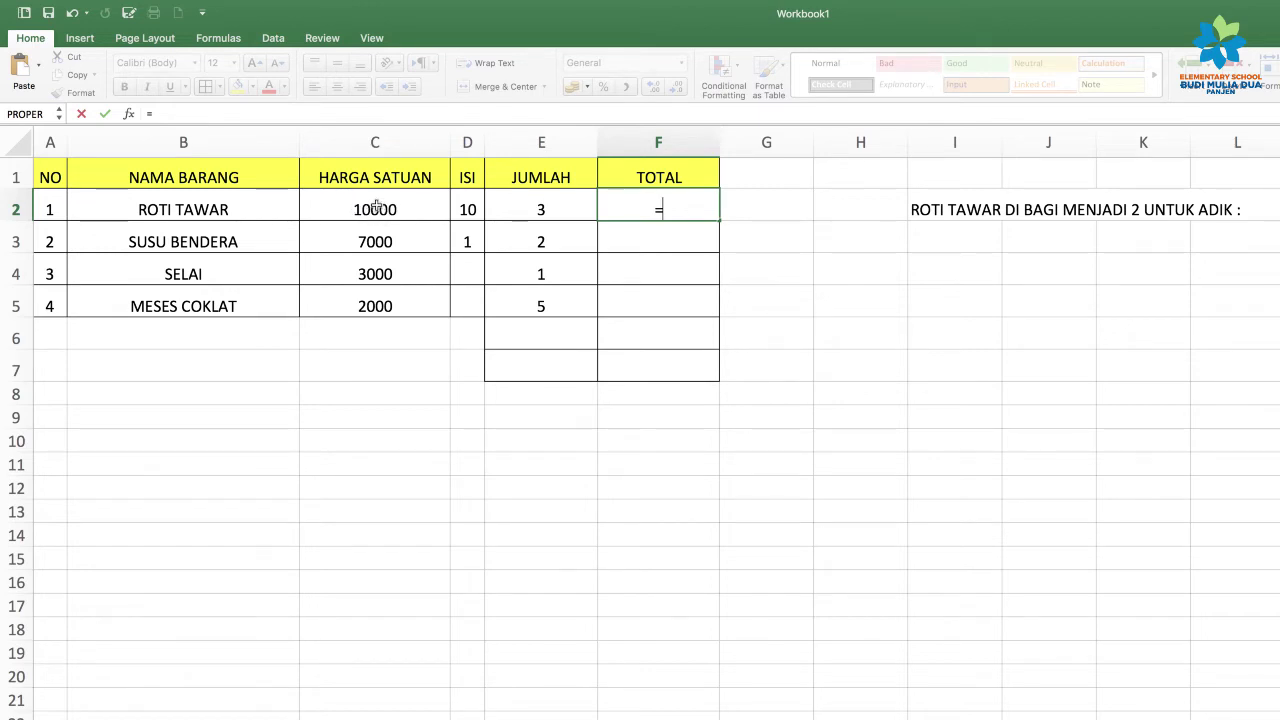
Complete F2 as =C2*E2, giving a ROTI TAWAR total of 30000
left_click(376, 206)
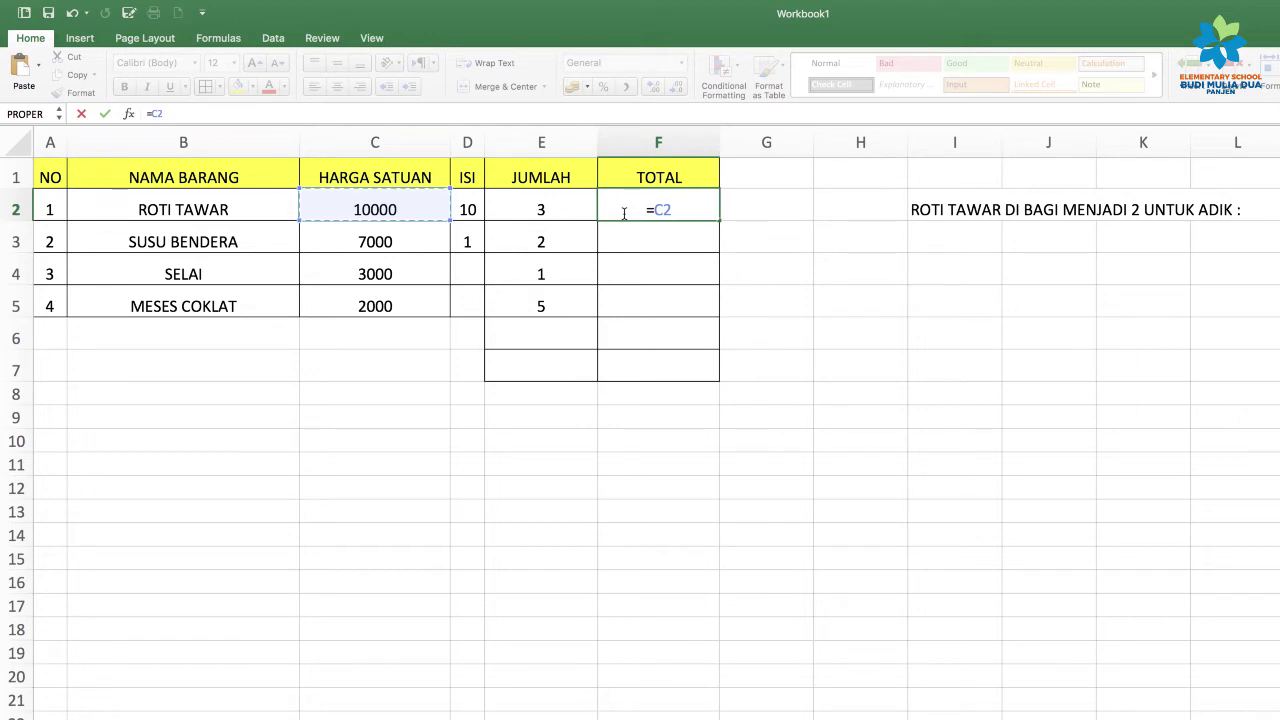
type("*")
left_click(547, 205)
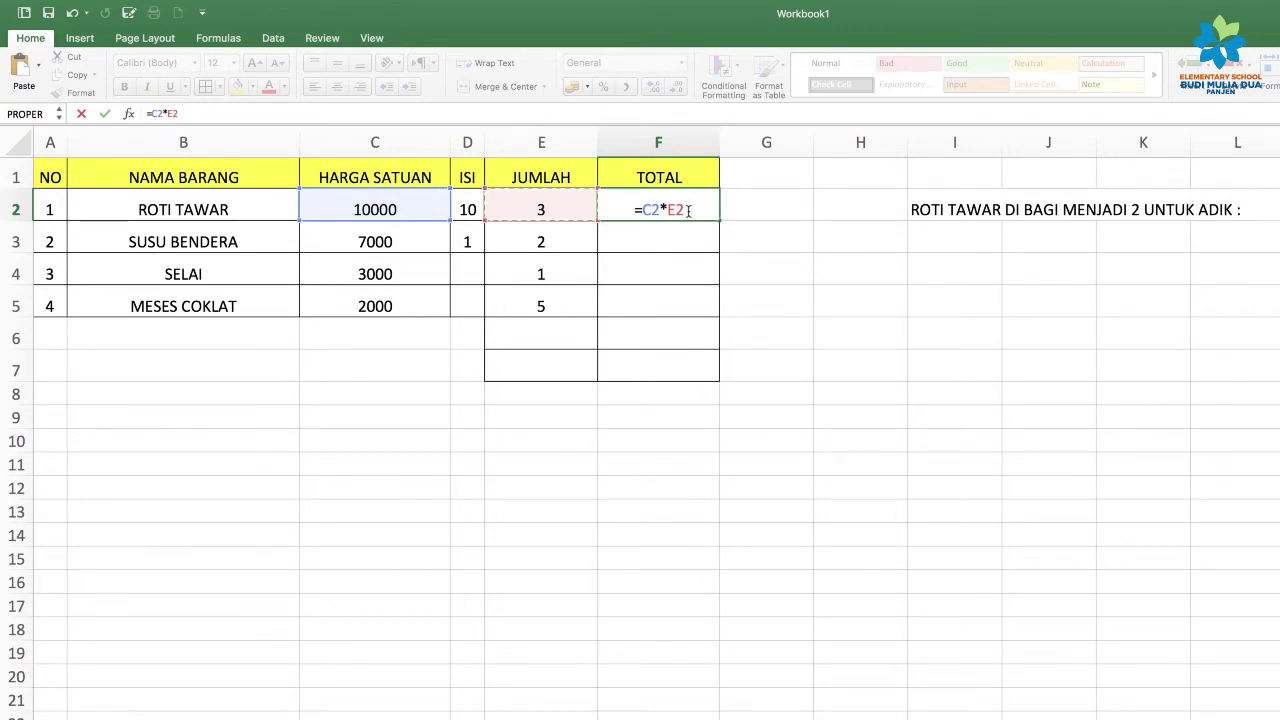
key("Return")
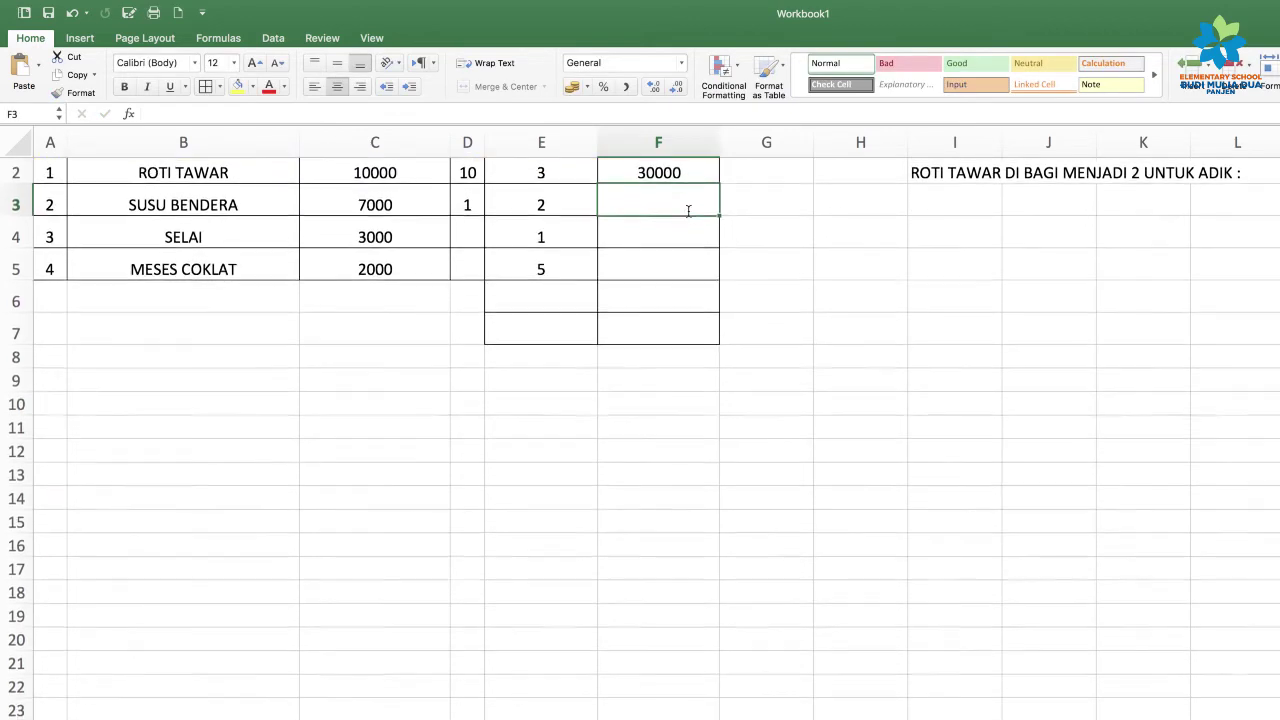
left_click(690, 207)
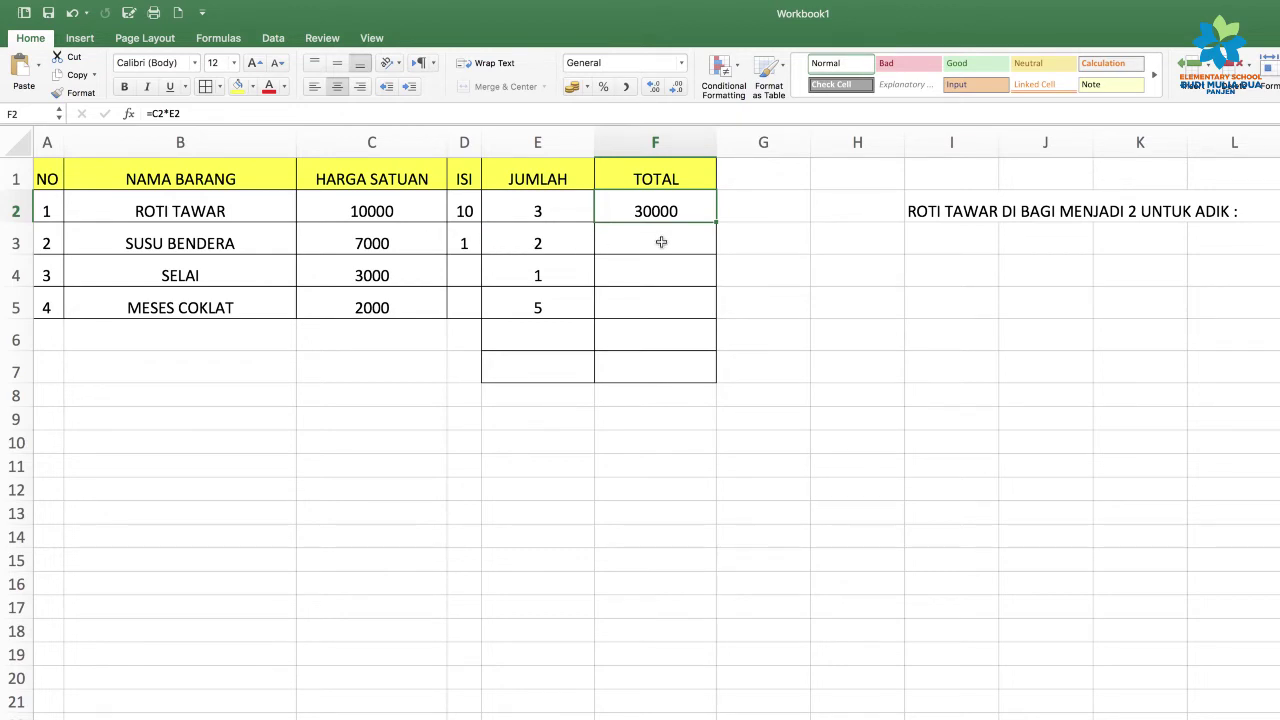
left_click(668, 244)
left_click(657, 210)
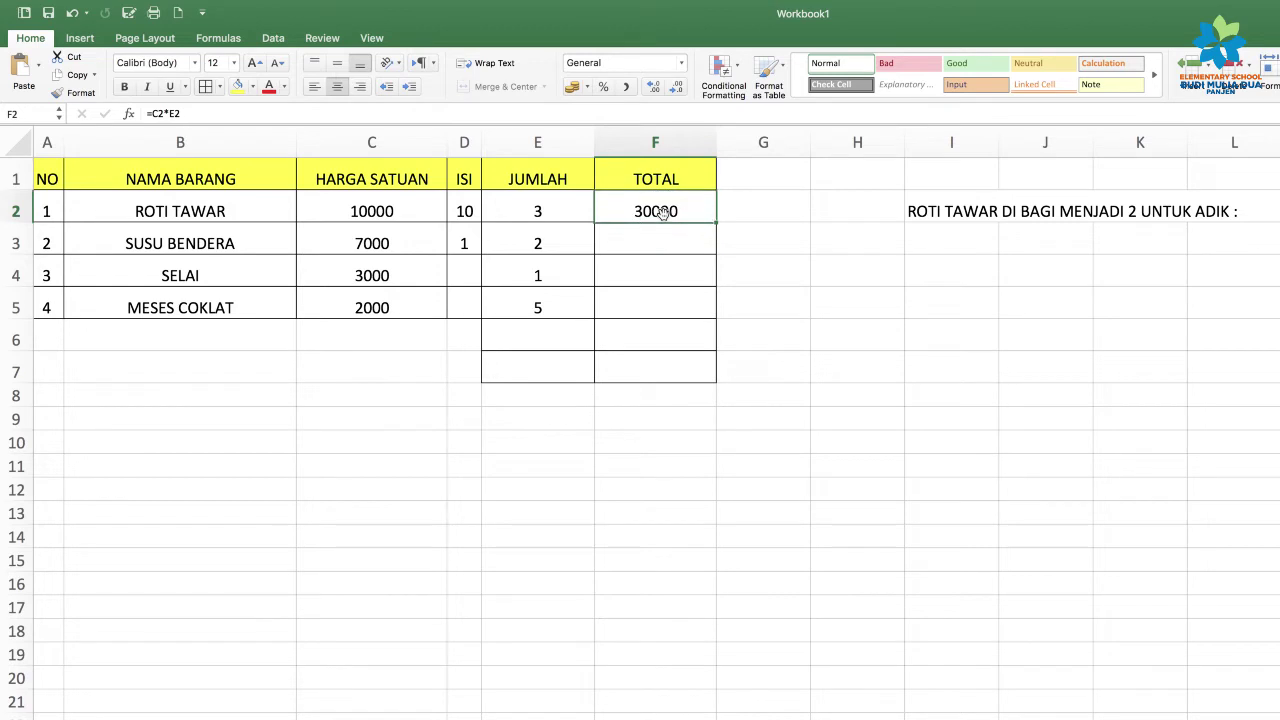
Fill F2's formula down to F5, producing totals 14000, 3000 and 10000
mouse_move(710, 218)
left_mouse_down()
mouse_move(716, 247)
mouse_move(713, 224)
left_mouse_up()
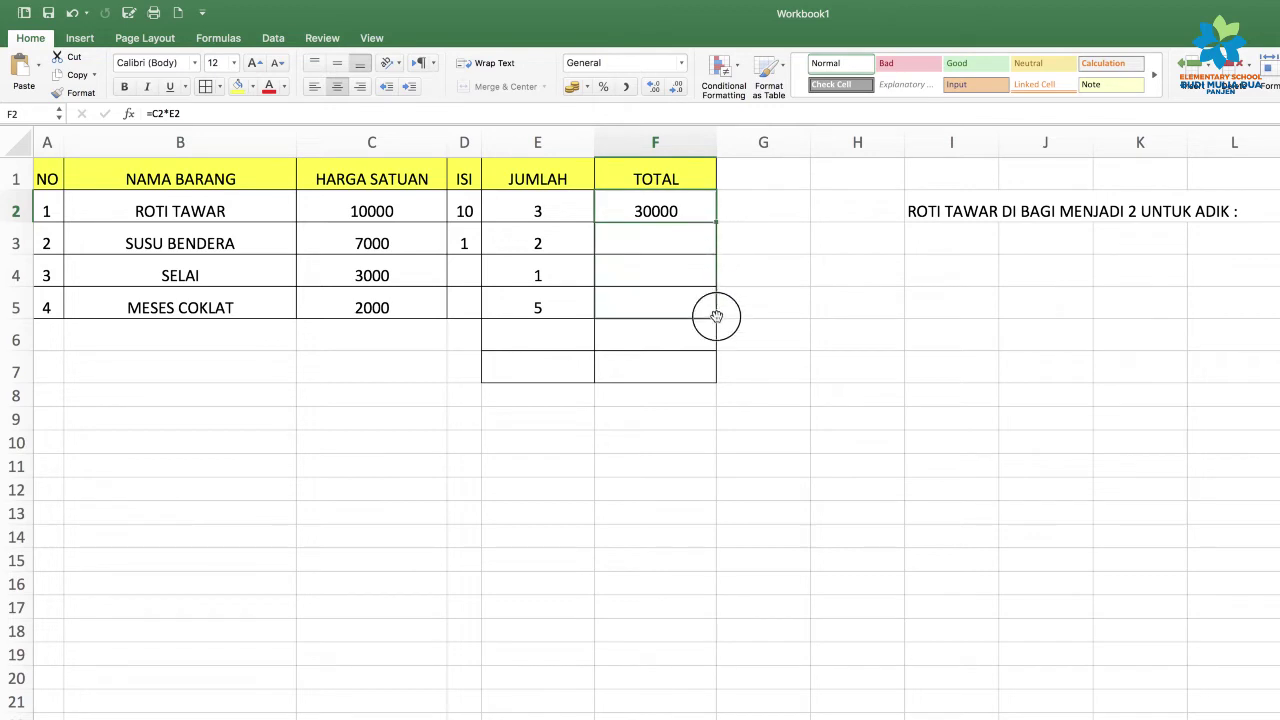
left_click_drag(718, 222, 718, 318)
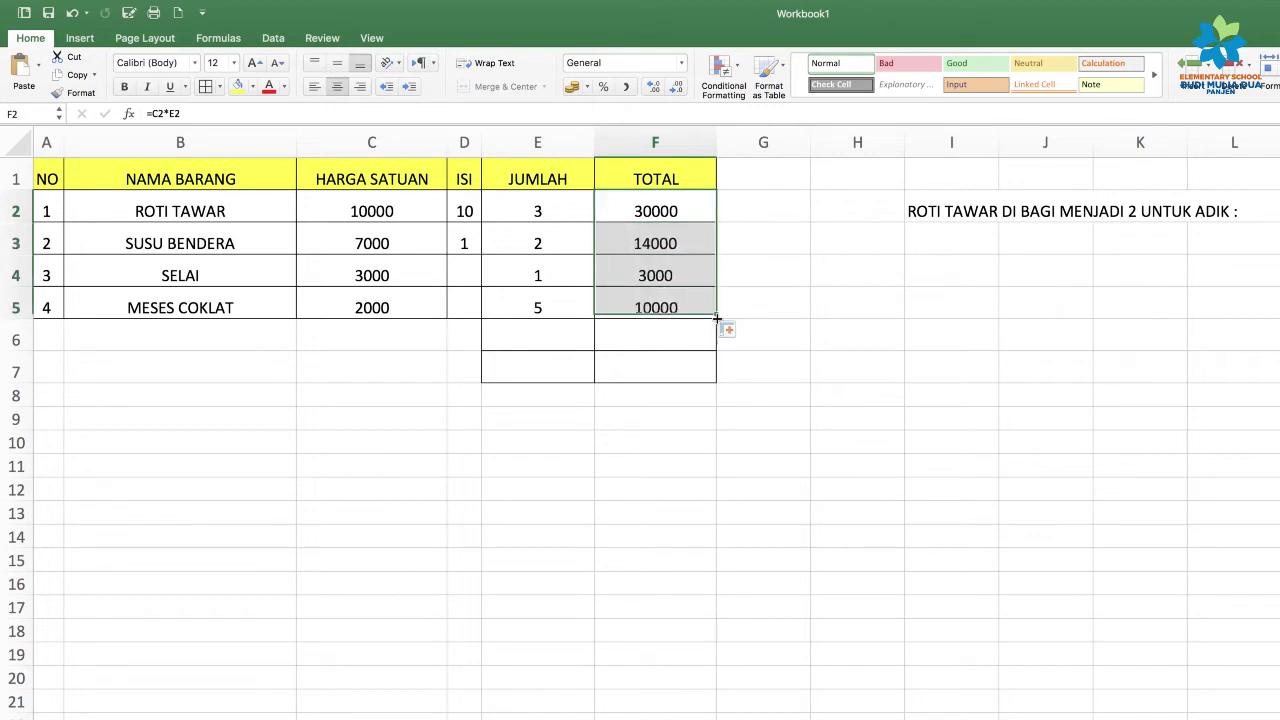
left_click(667, 243)
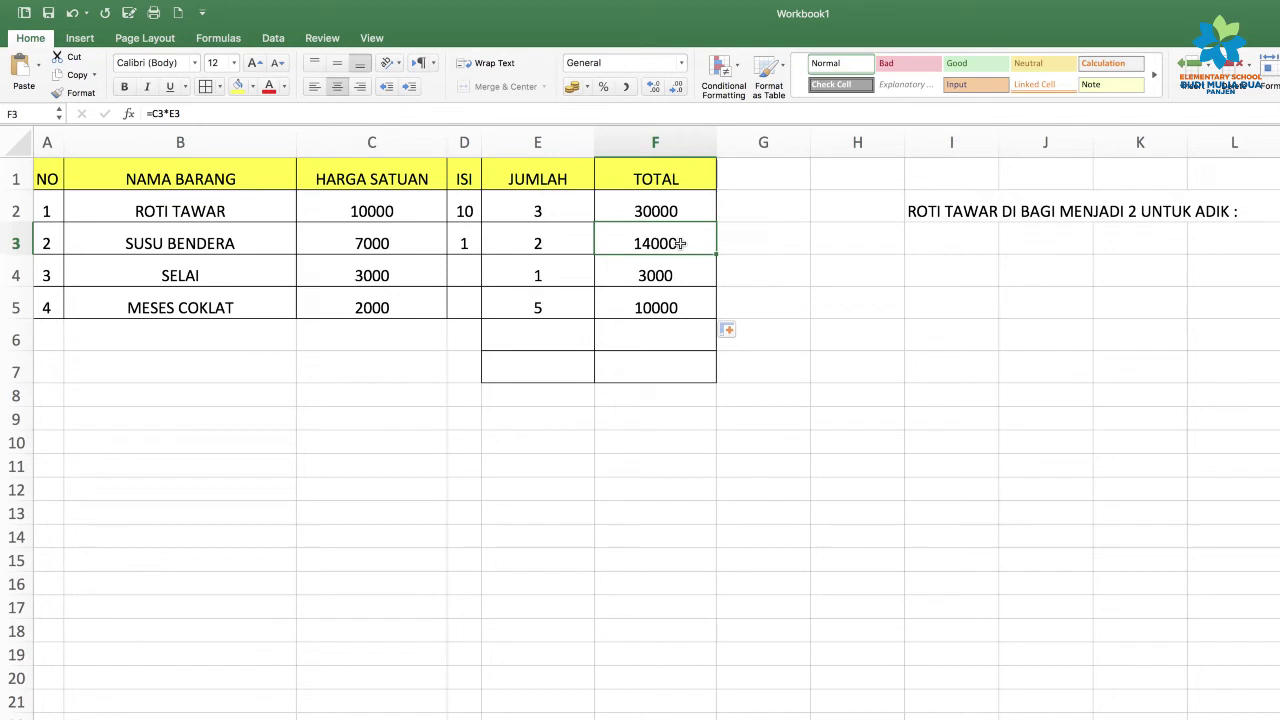
Label E6 'TOTAL' and put =SUM(F2:F5) in F6 for a grand total of 57000
left_click(580, 343)
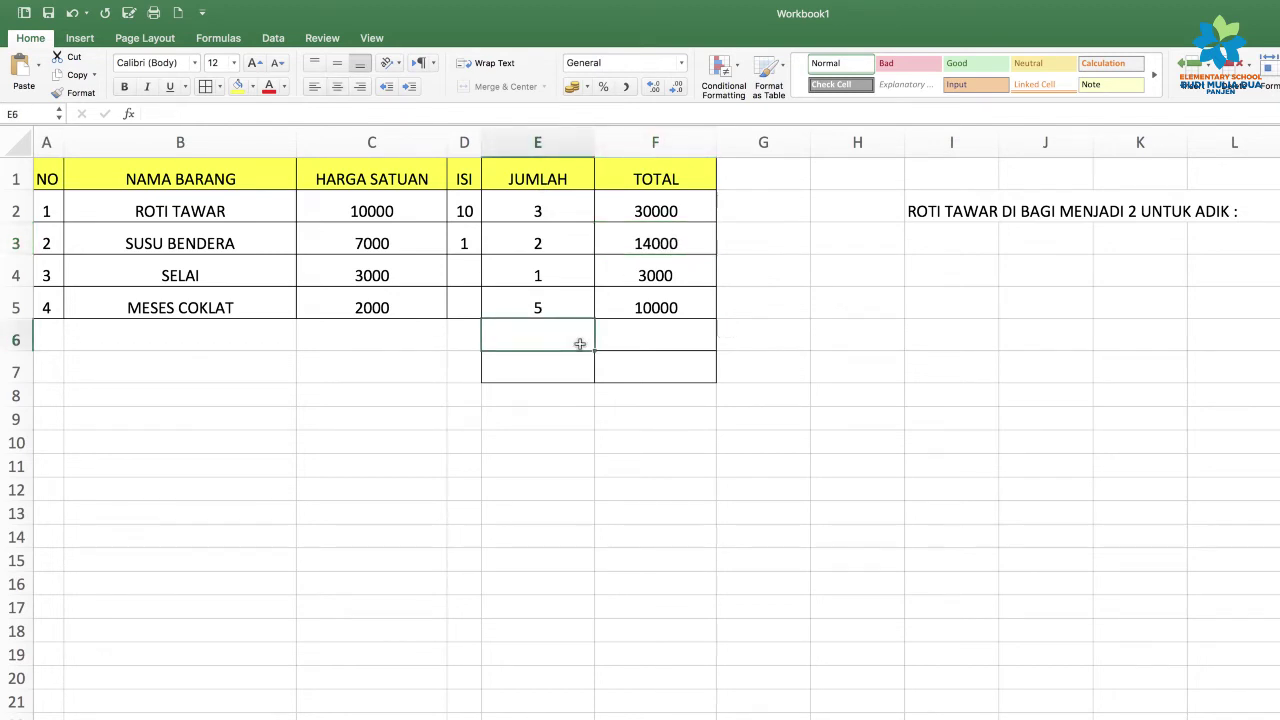
type("TOTAL")
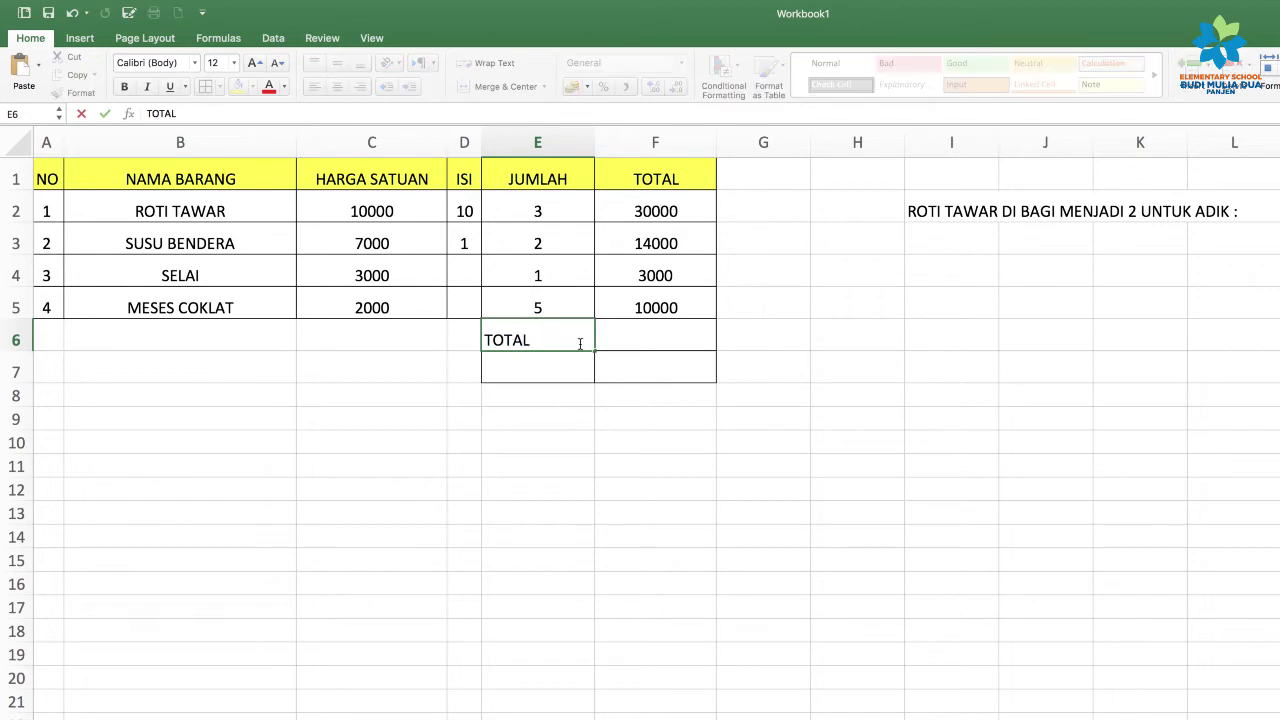
left_click(624, 340)
type("=")
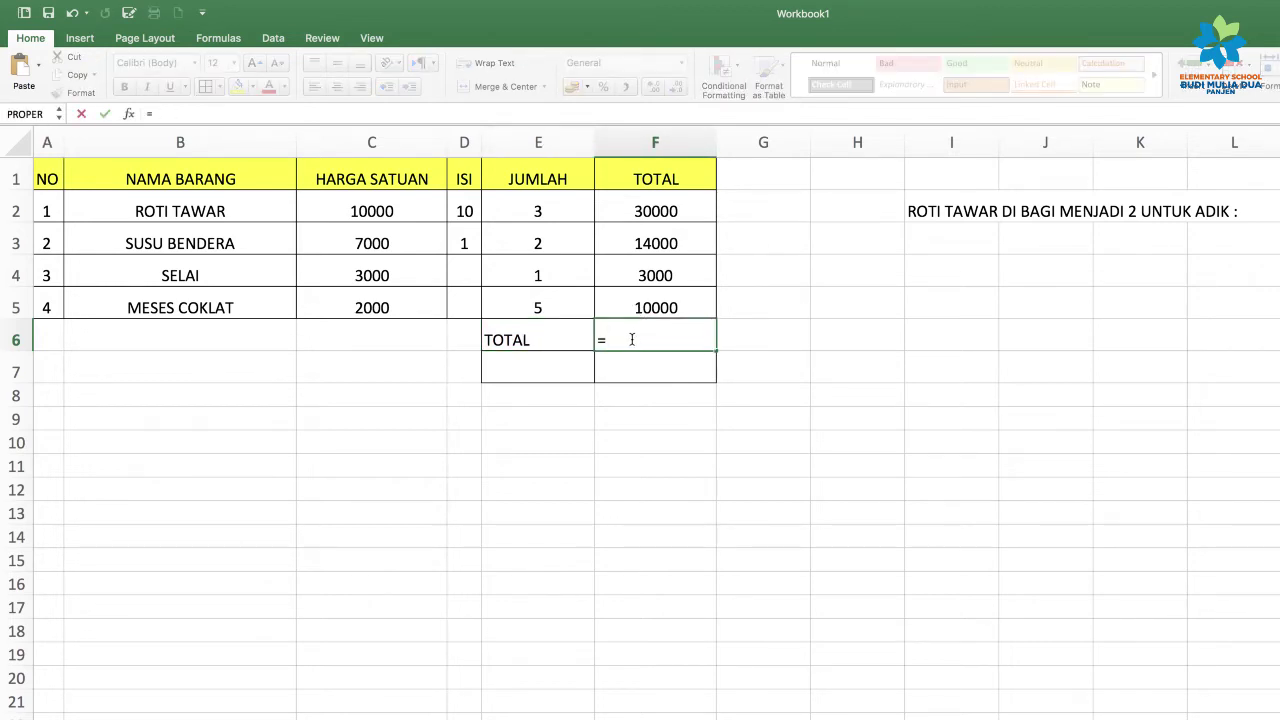
type("SU")
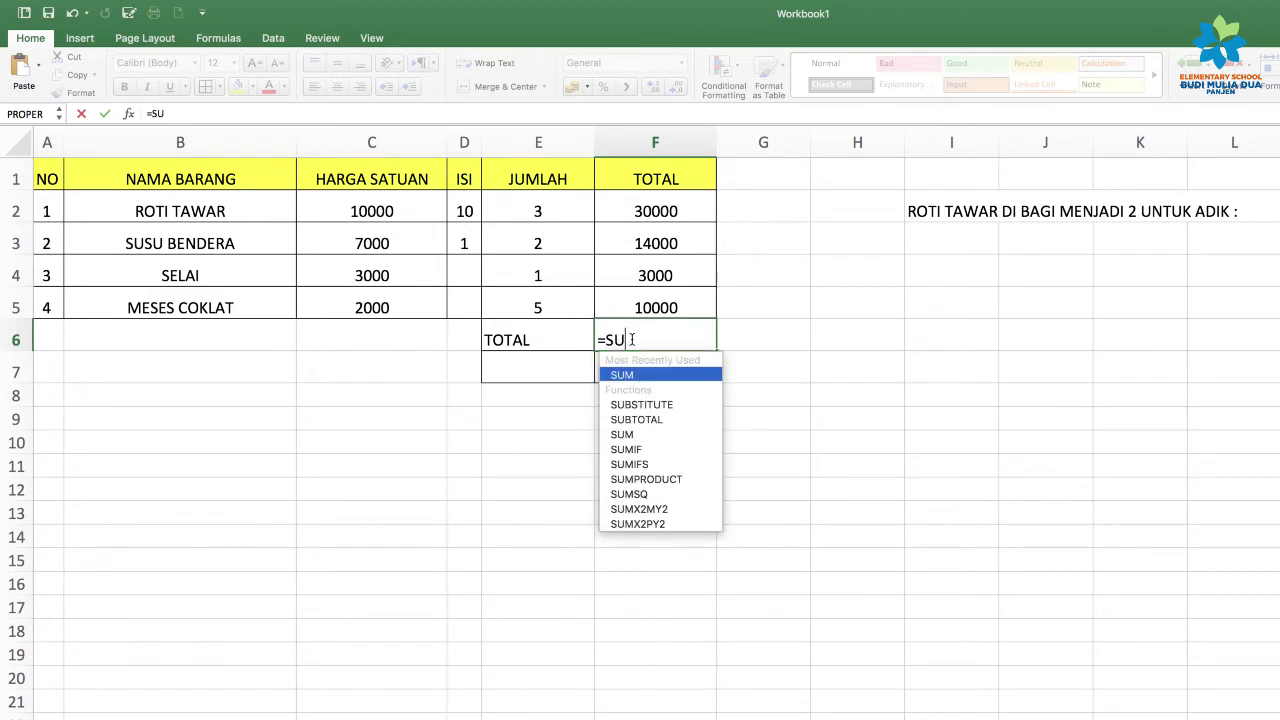
type("M")
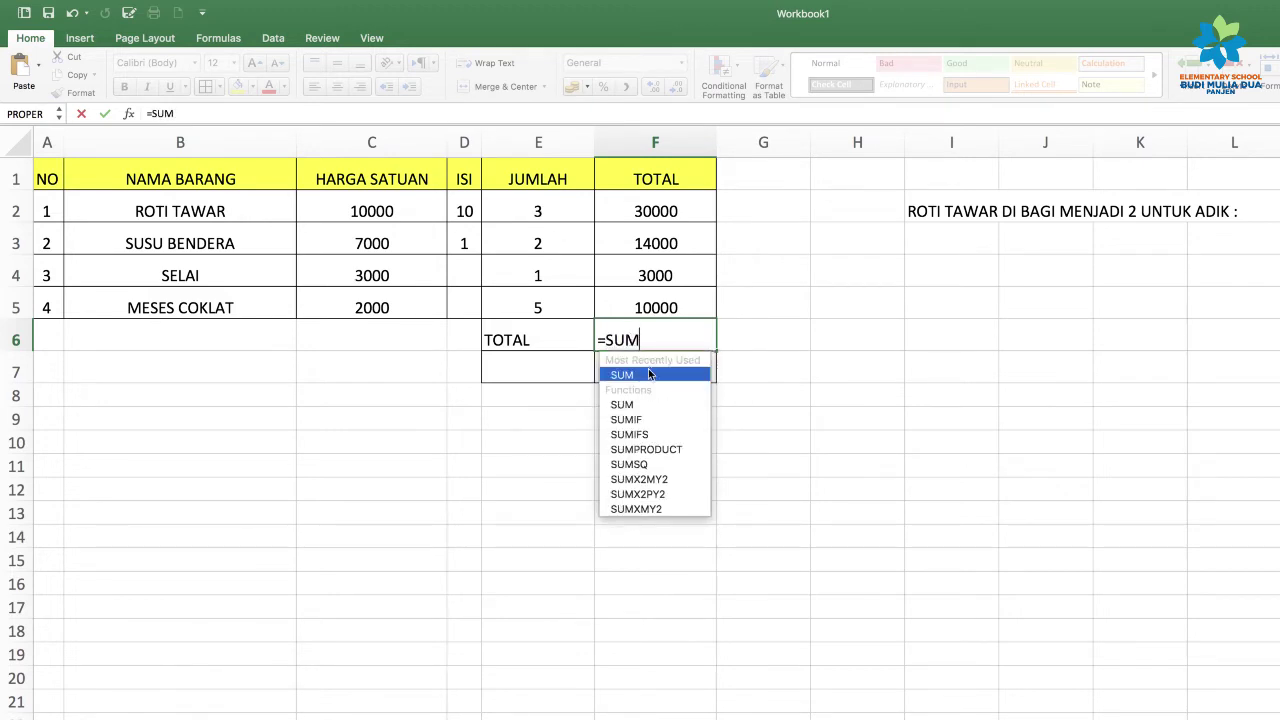
double_click(648, 374)
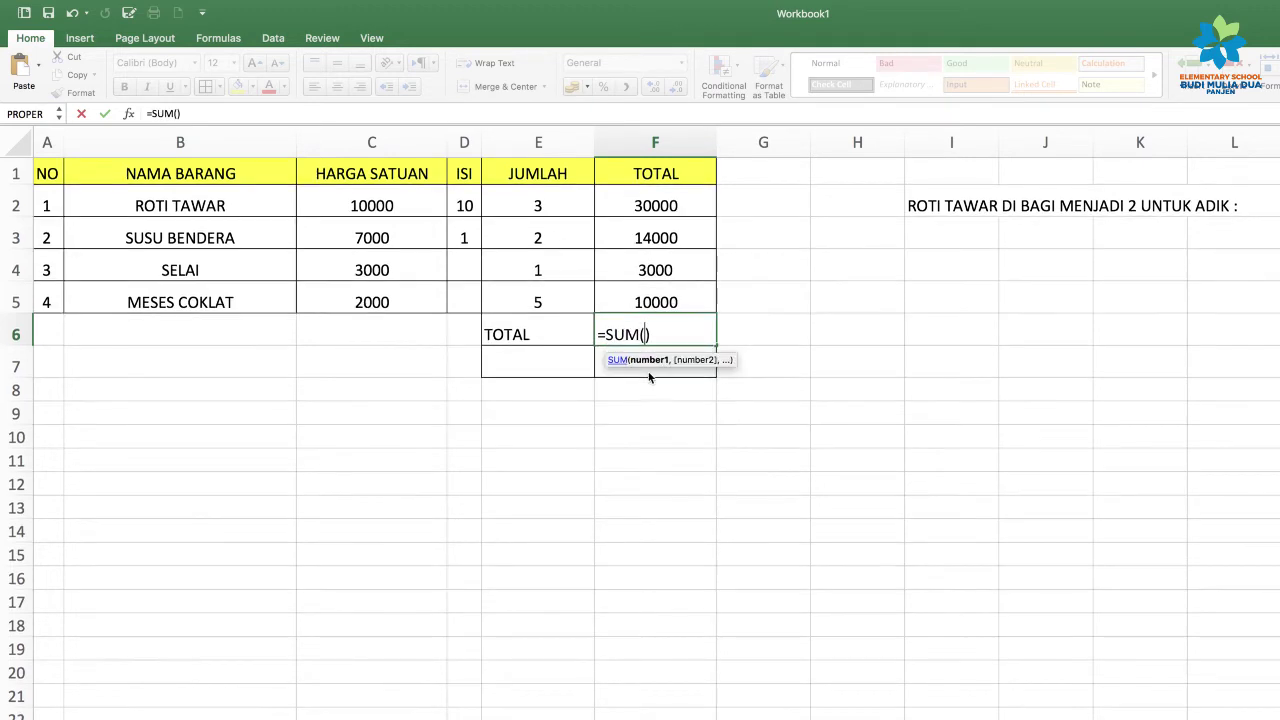
left_click(672, 202)
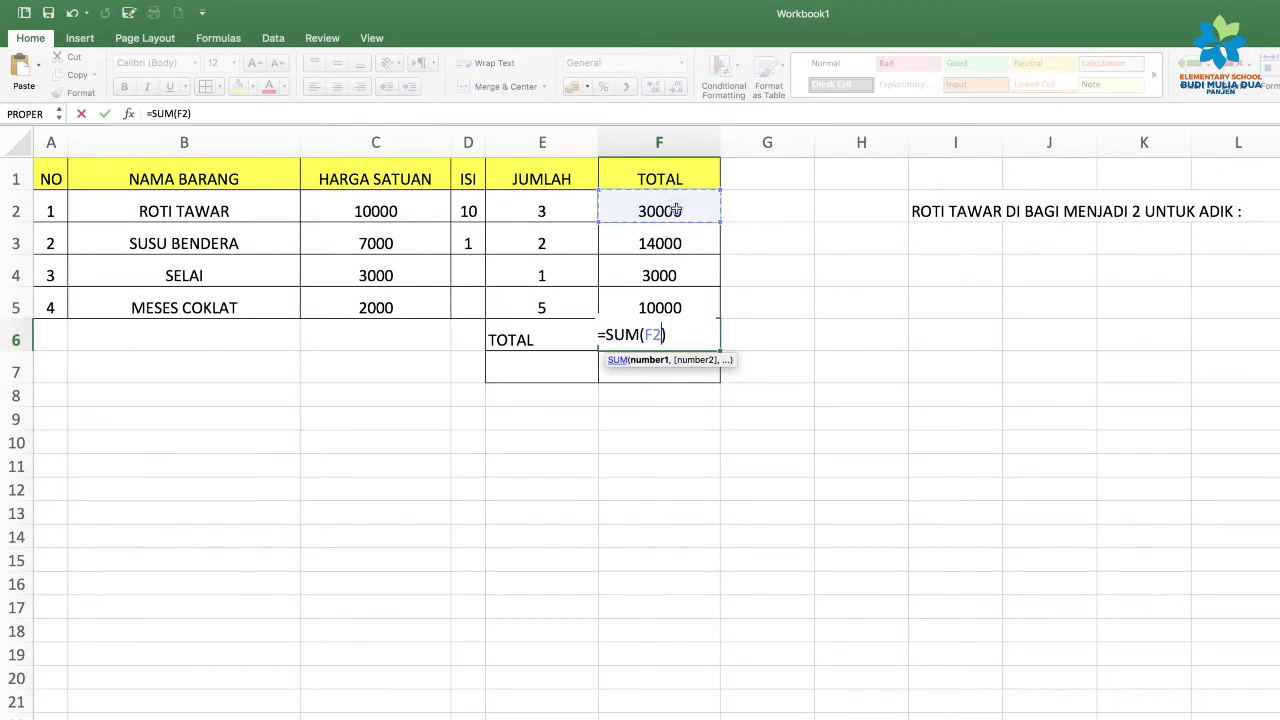
left_click_drag(677, 210, 677, 305)
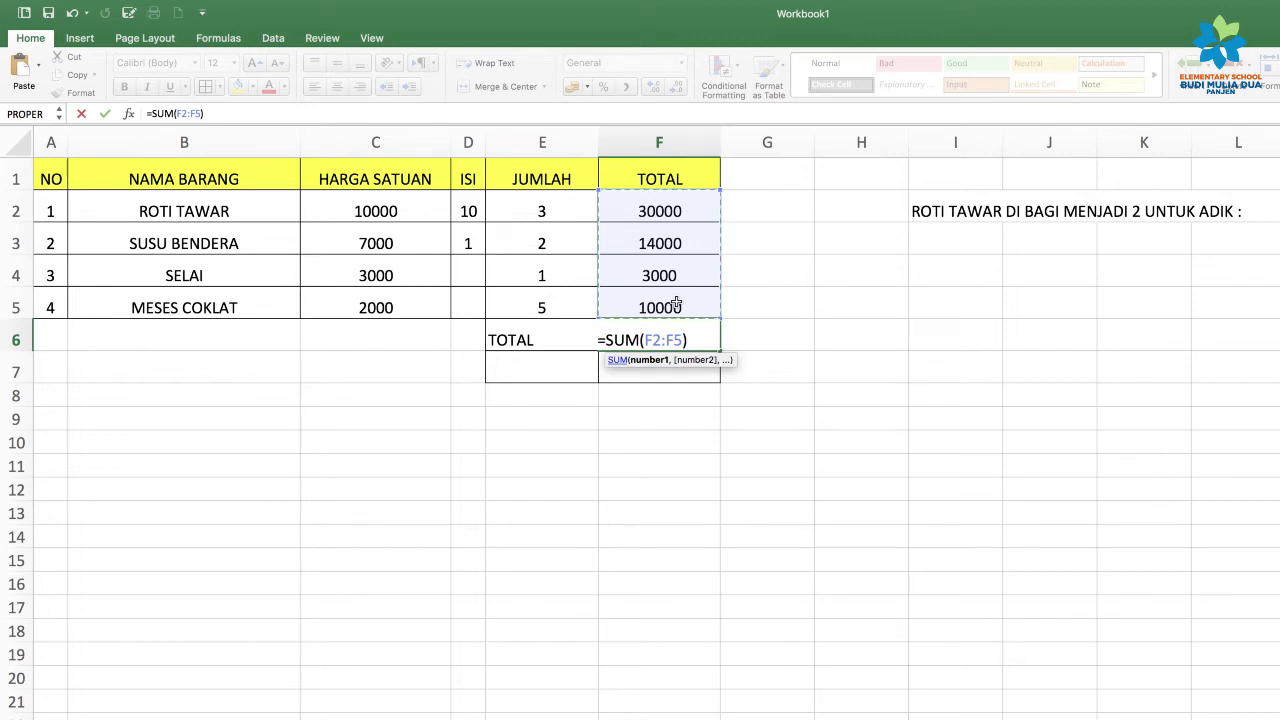
key("Return")
left_click(678, 333)
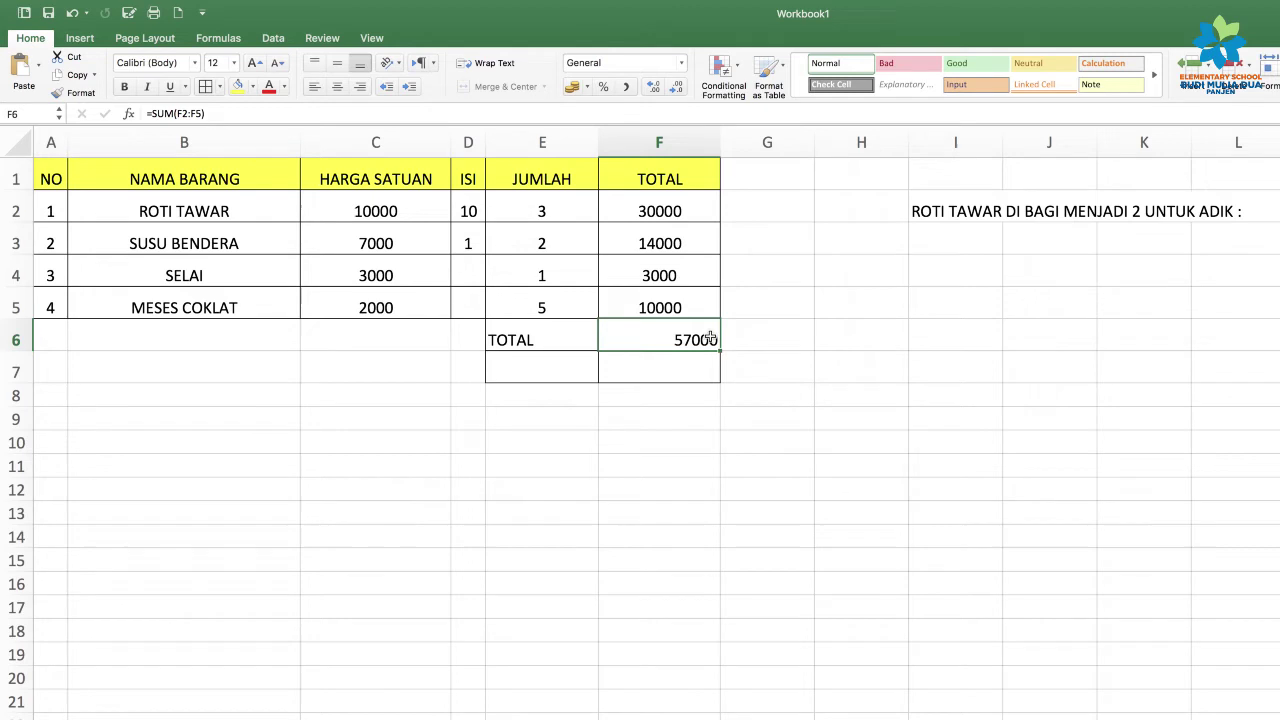
scroll(675, 280, "right", 1)
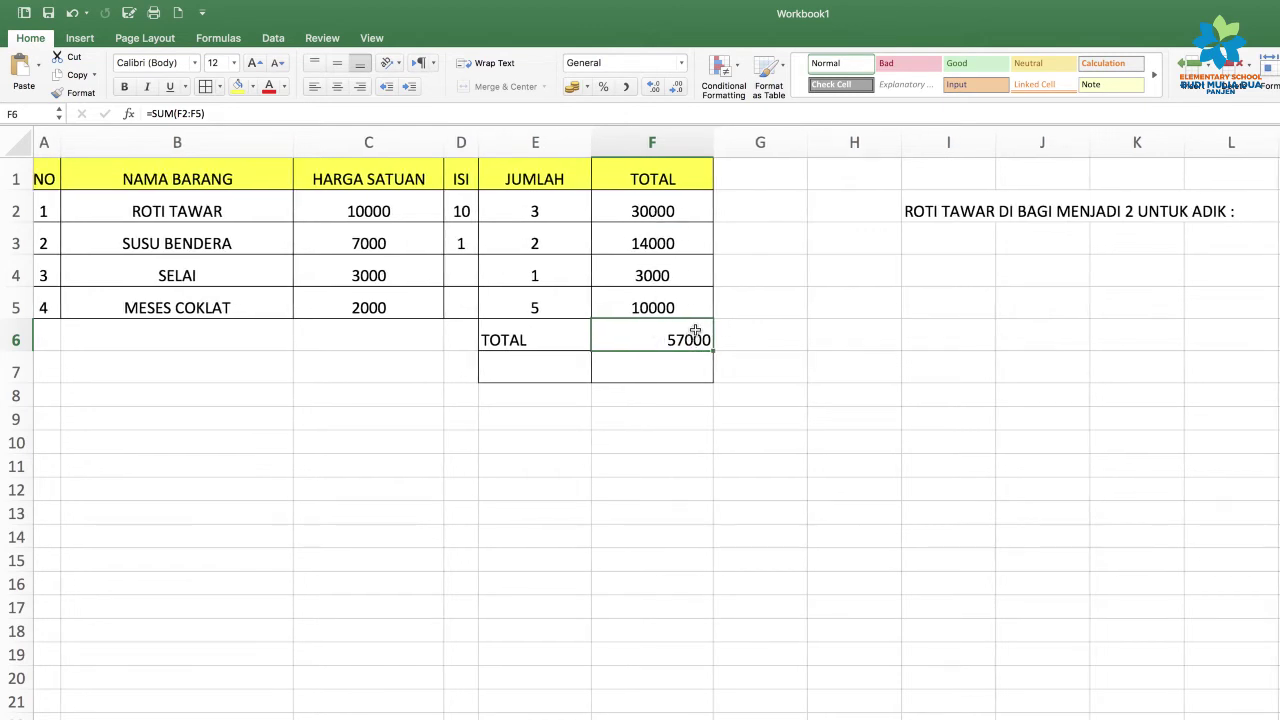
Label E7 'DISKON 10%' and compute F7 as =F6*0.1, giving a 5700 discount
left_click(528, 367)
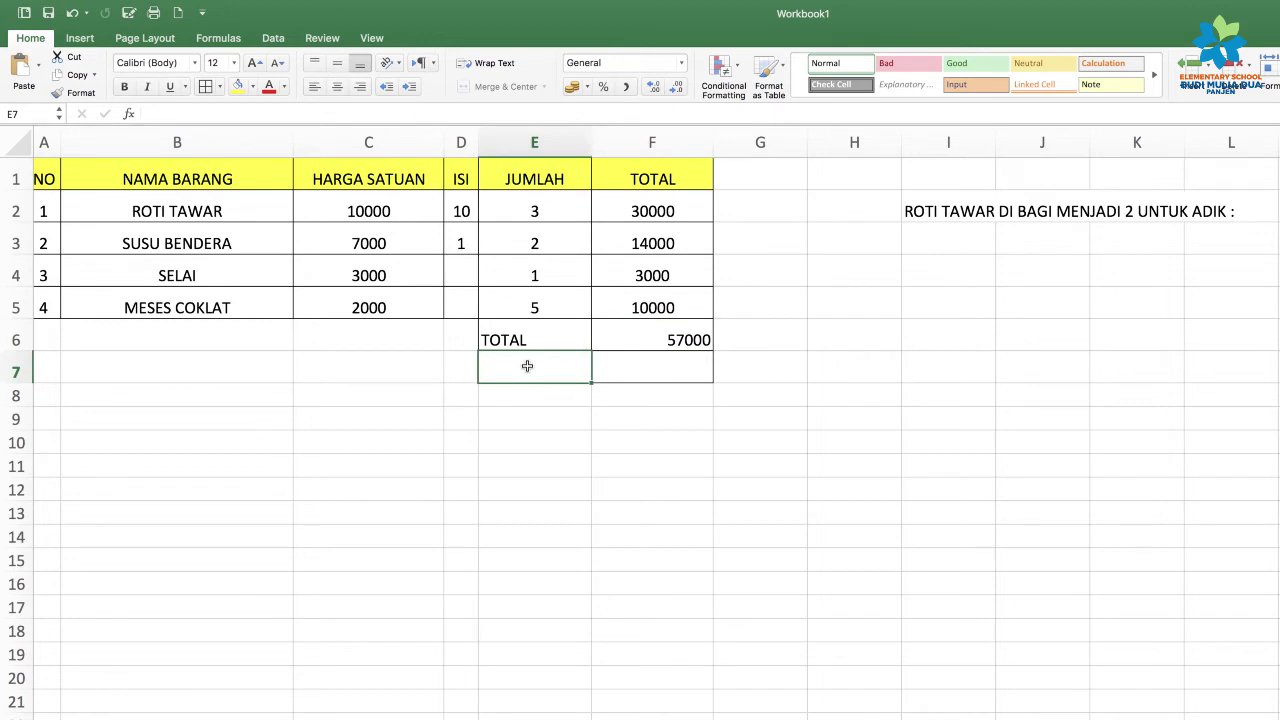
type("DISKON")
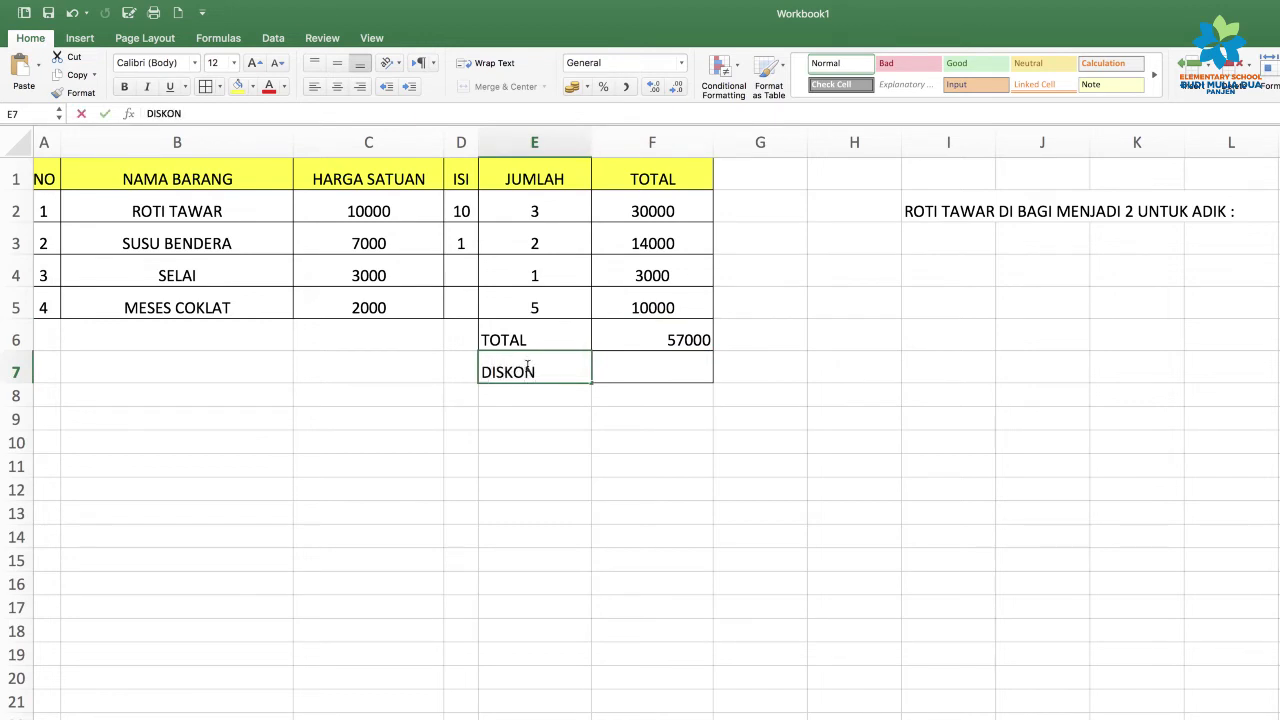
type(" 10%")
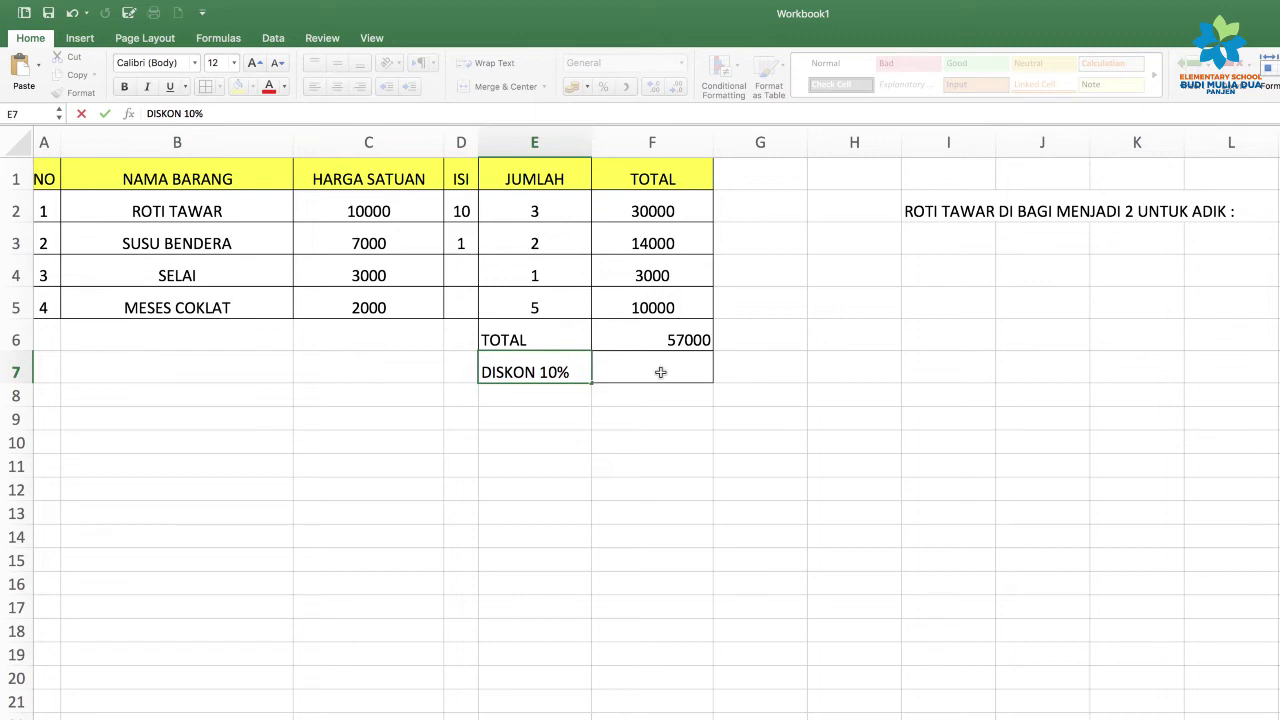
left_click(661, 372)
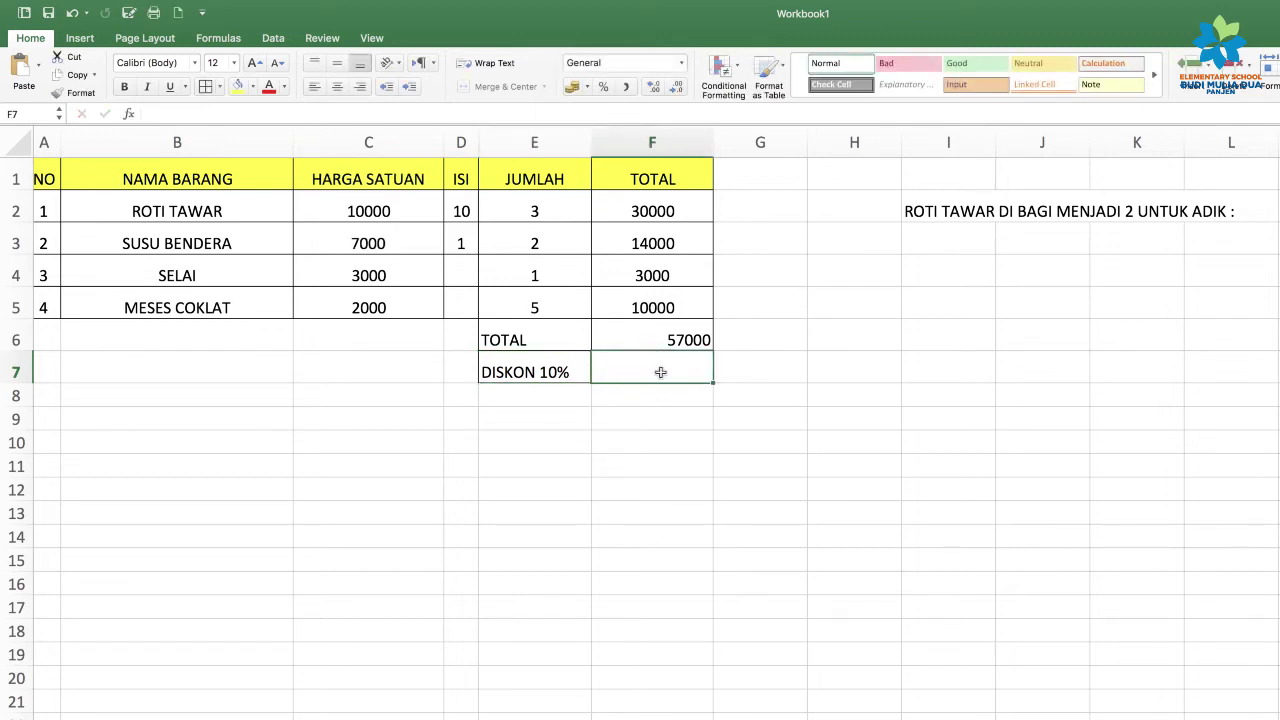
type("=")
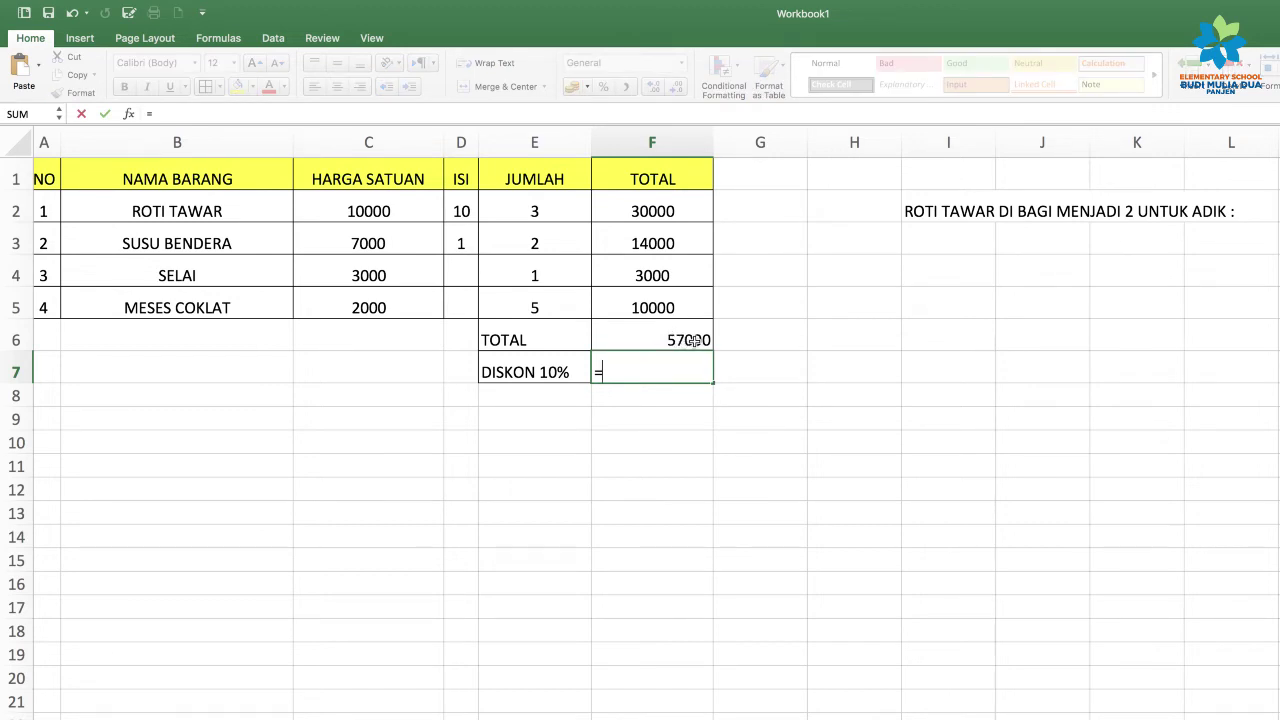
left_click(690, 340)
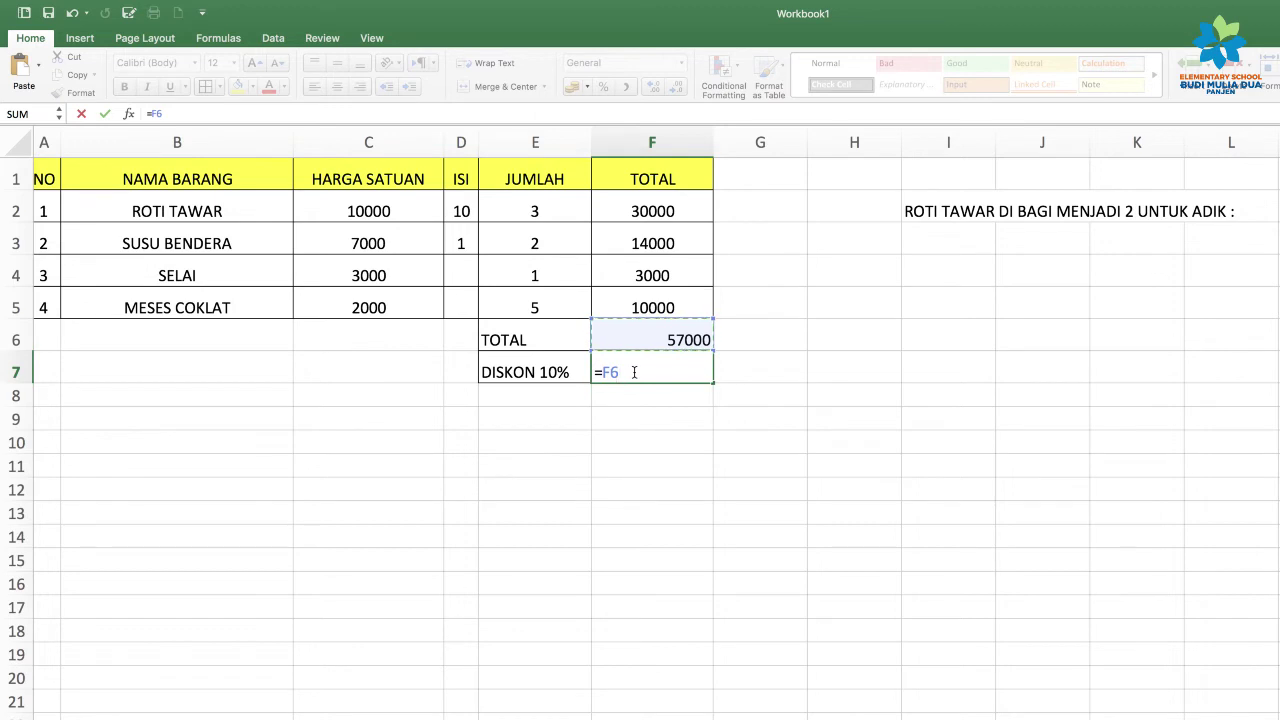
type("*")
key("Return")
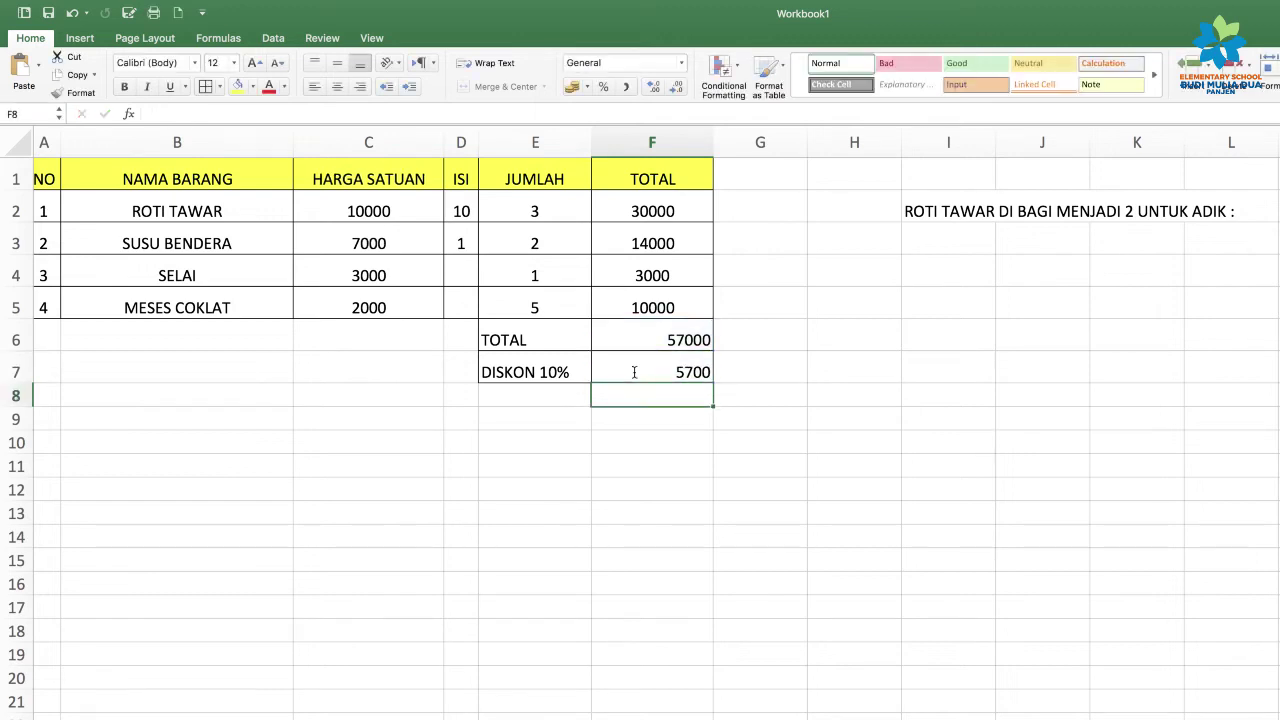
left_click(640, 369)
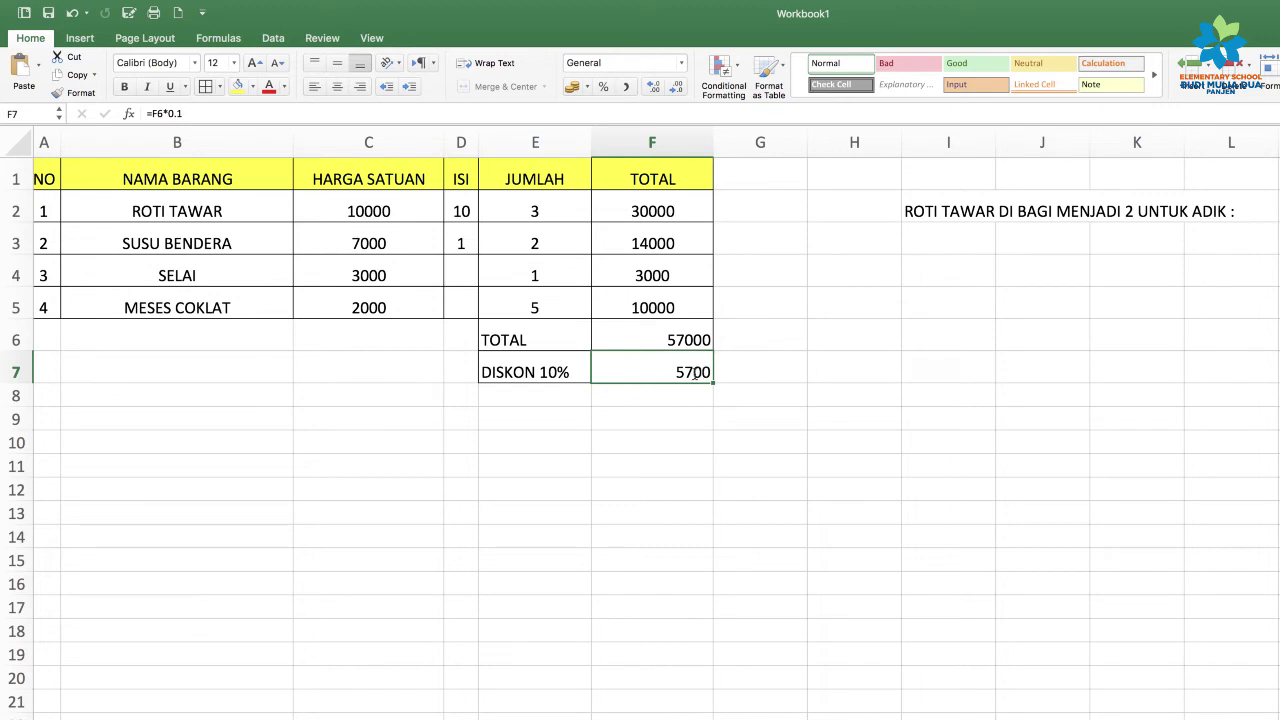
Make row 8 taller and label E8 'TOTAL SELURUHNYA'
left_click(678, 340)
left_click(676, 360)
left_click(684, 344)
left_click(690, 372)
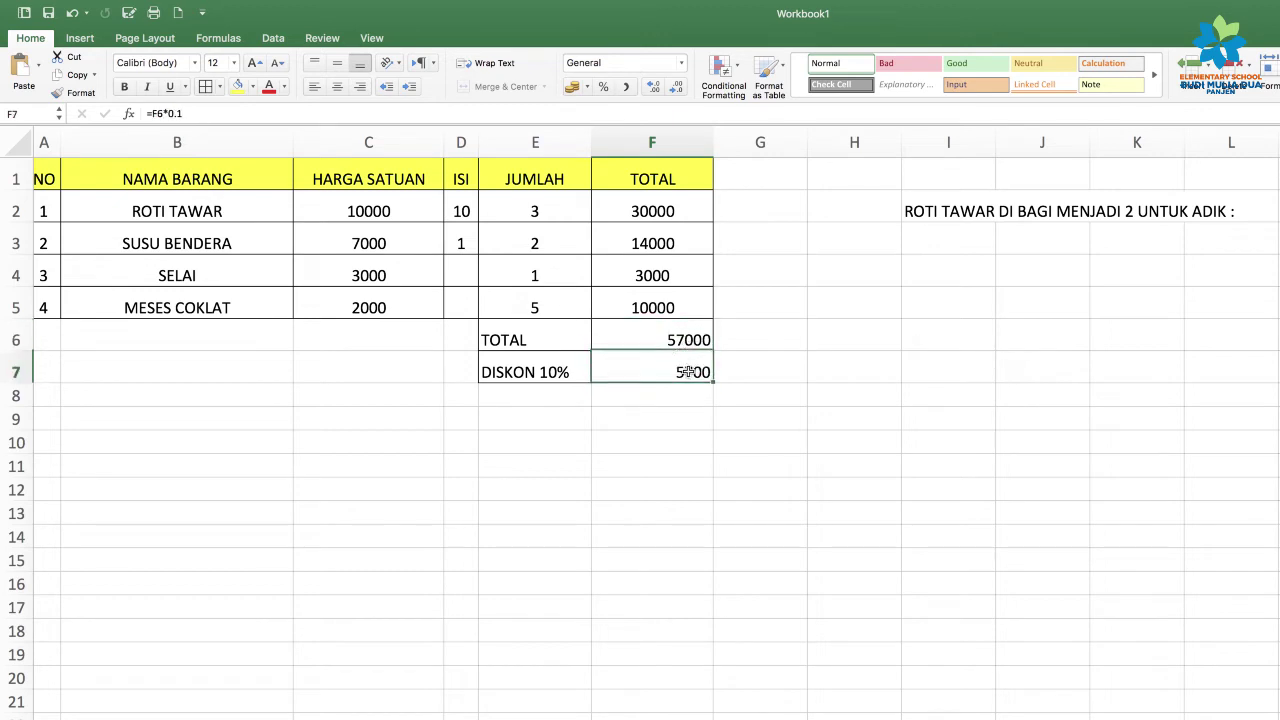
left_click(538, 398)
left_click_drag(16, 407, 20, 418)
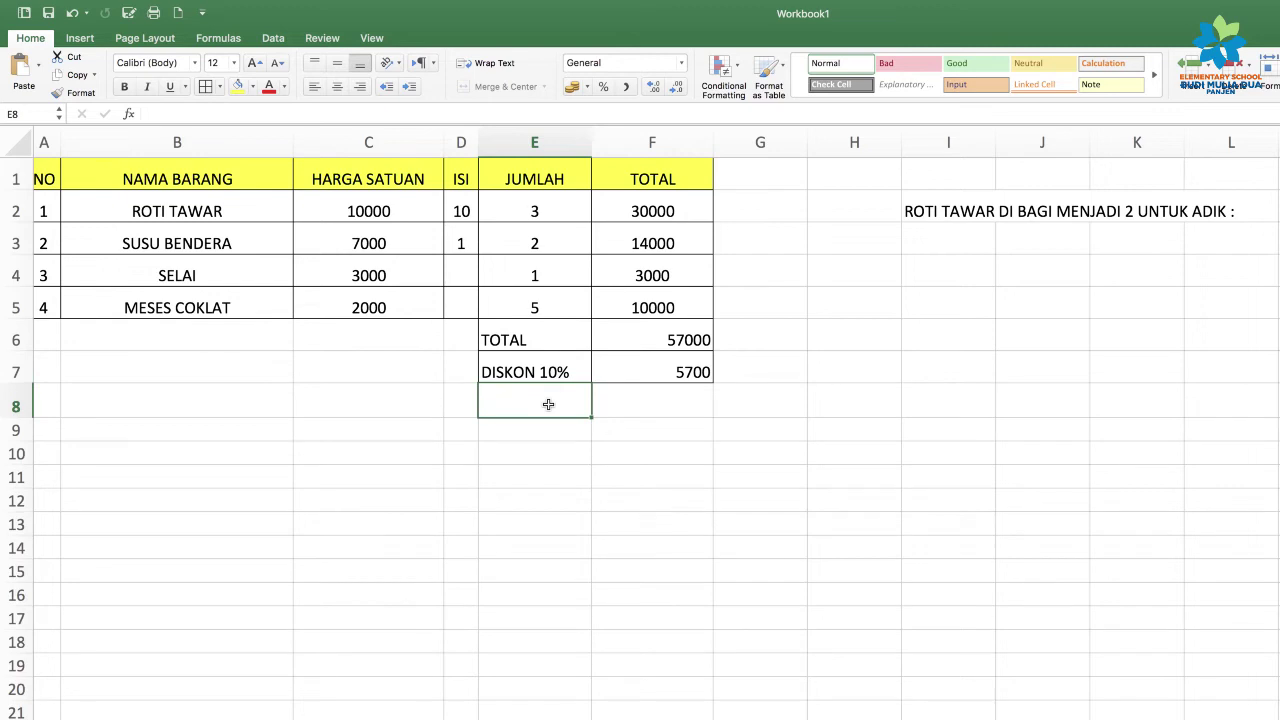
type("TOTAL SELURUHNYA")
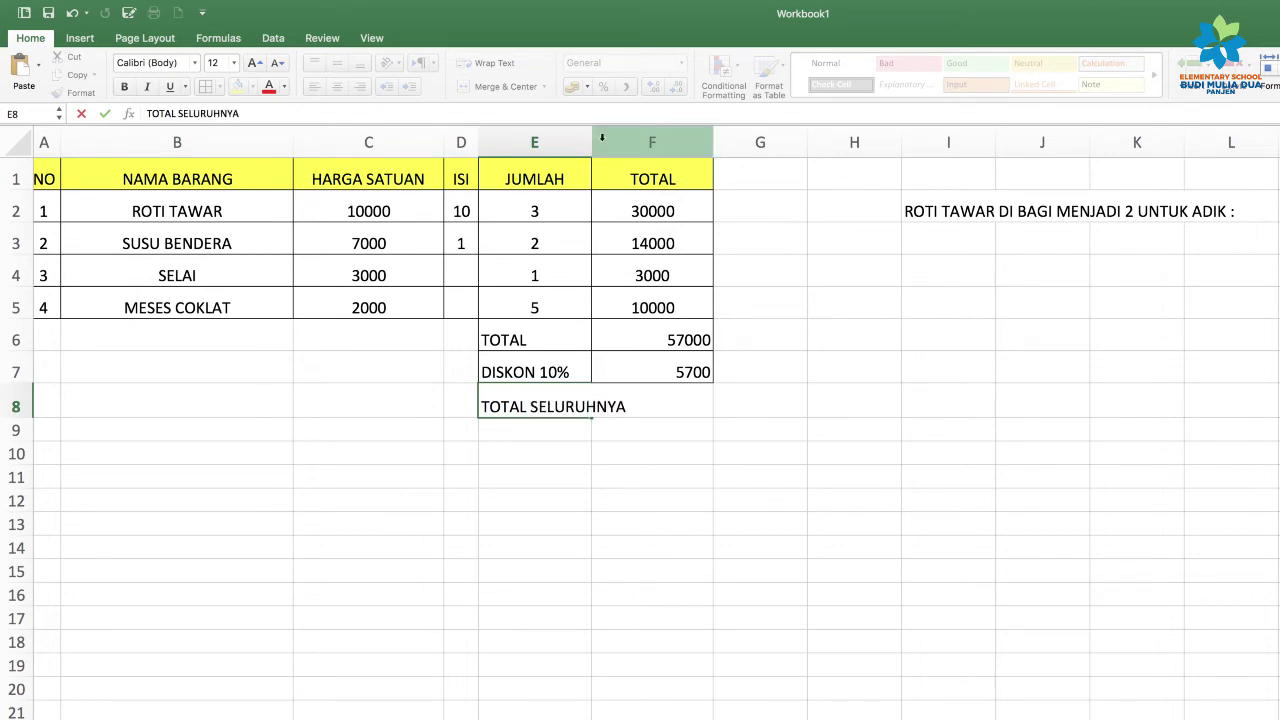
left_click(645, 420)
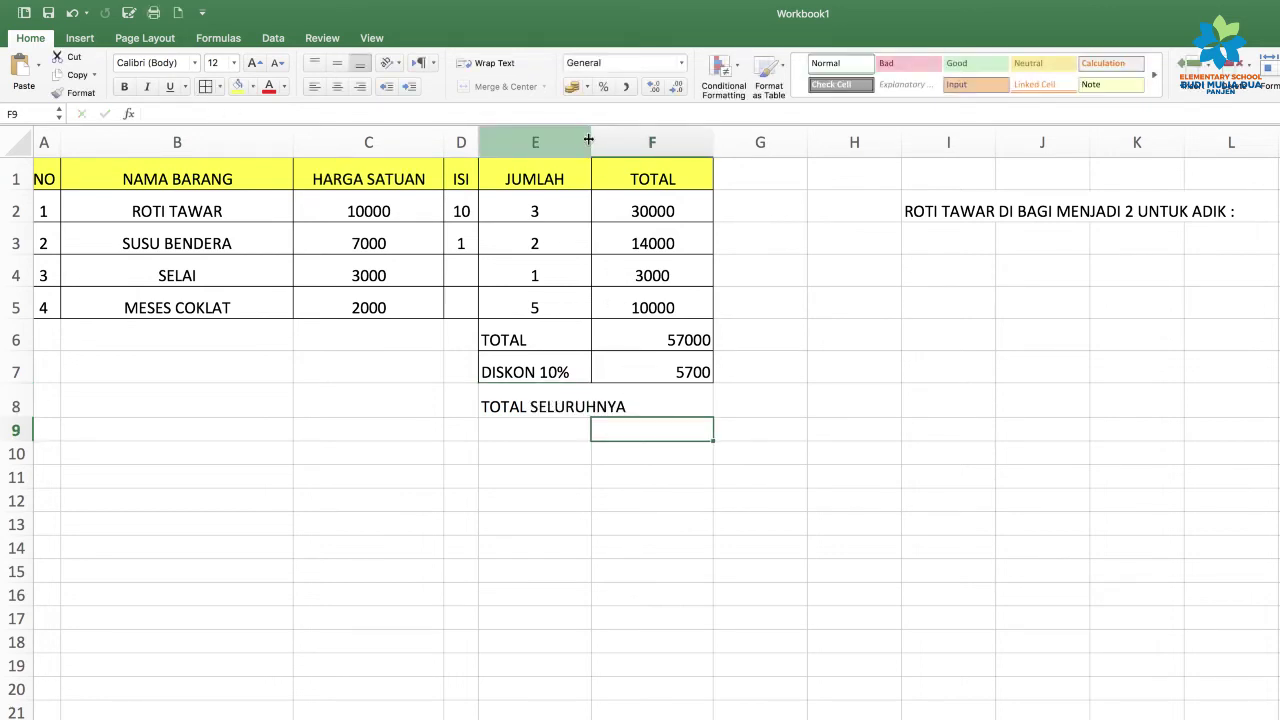
Widen column E so the 'TOTAL SELURUHNYA' label fits
left_click_drag(591, 142, 640, 142)
left_click_drag(557, 406, 700, 406)
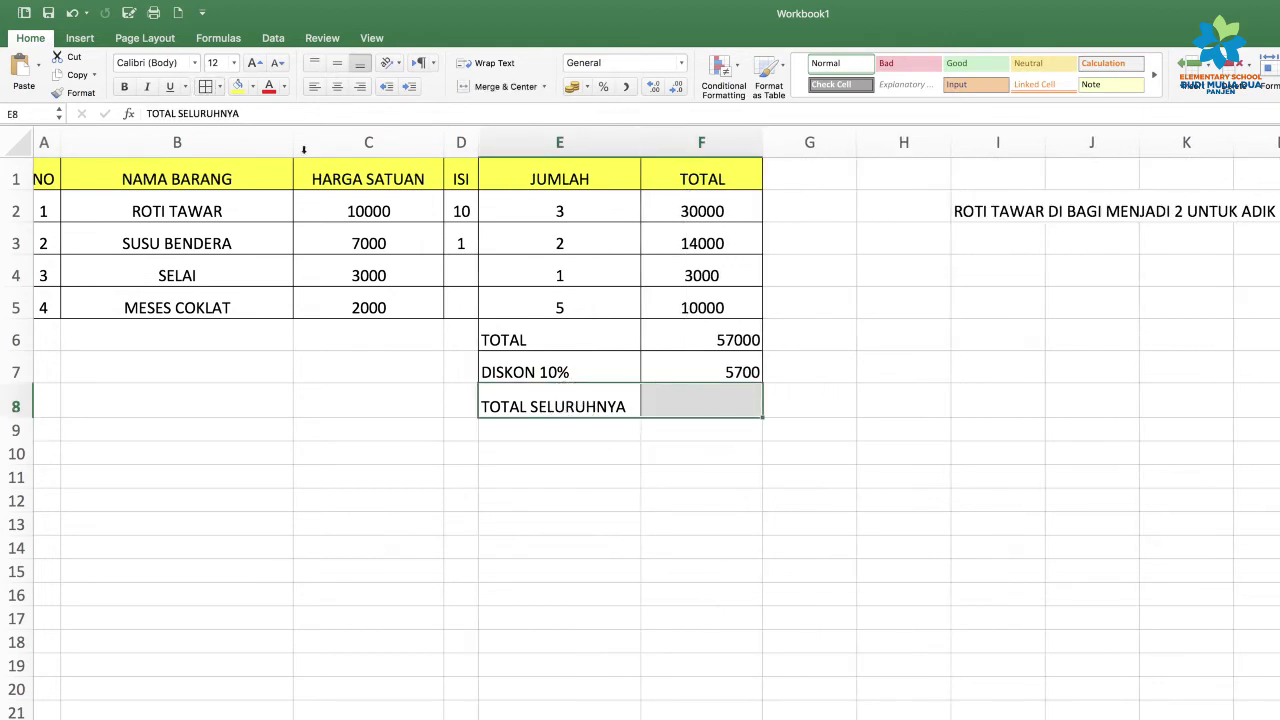
left_click(718, 407)
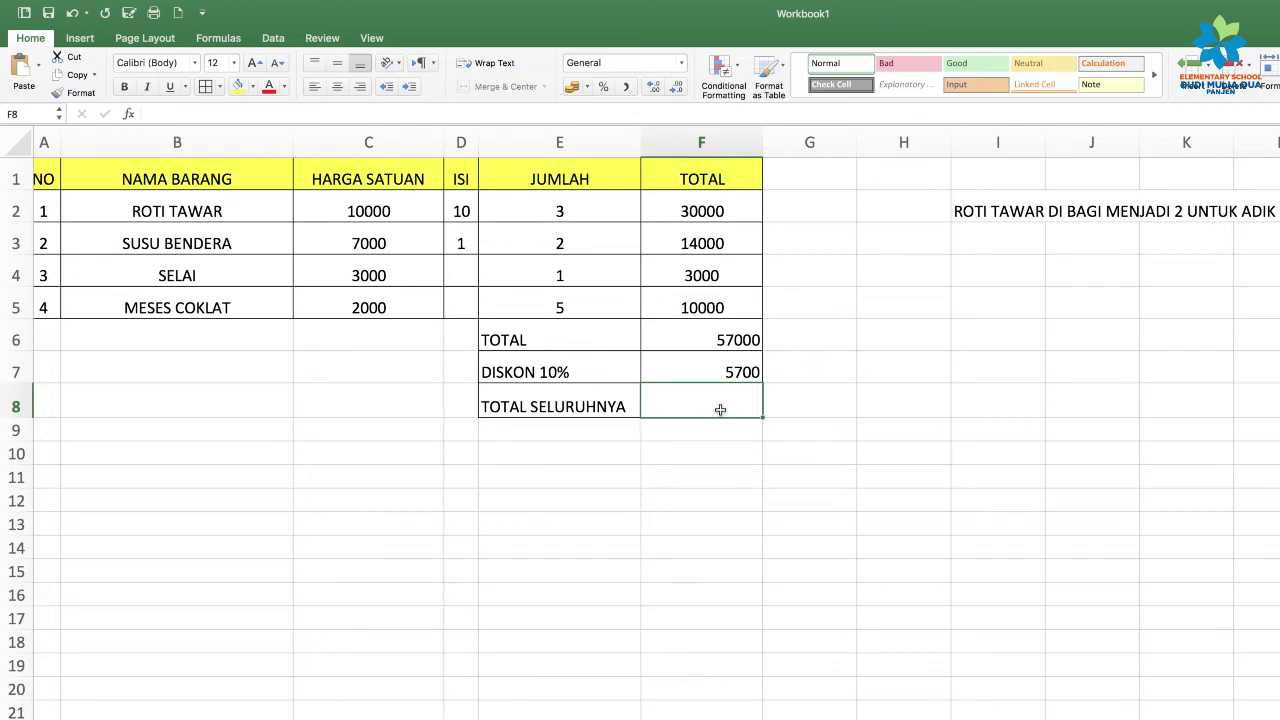
Enter =F6-F7 in F8 to get the 51300 net total
type("=")
left_click(706, 341)
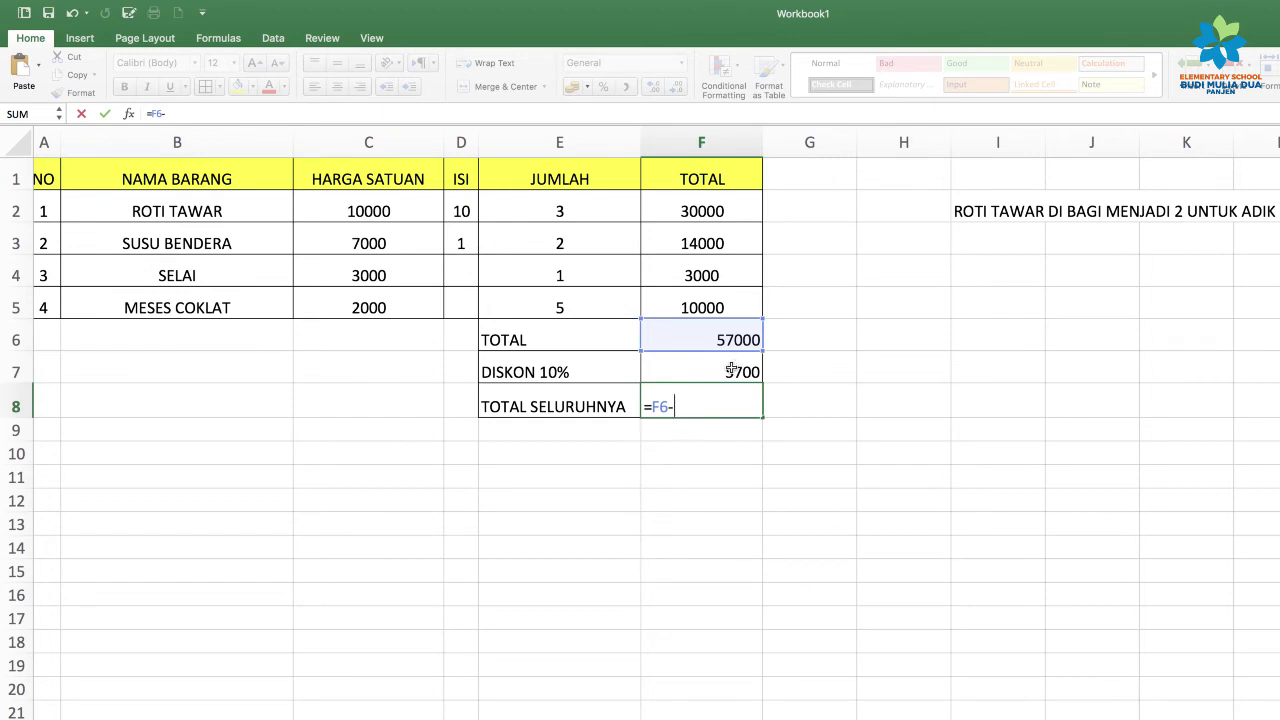
left_click(731, 371)
key("Return")
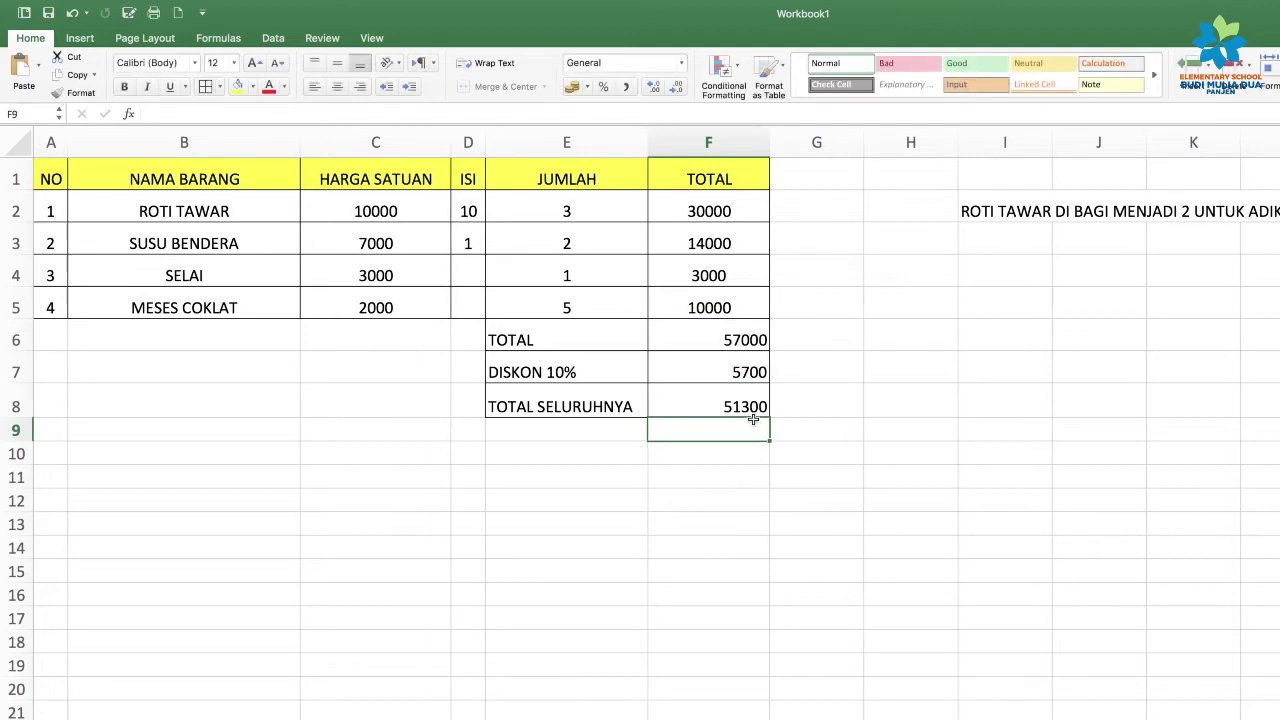
Make the 51300 net total in F8 bold
left_click(742, 407)
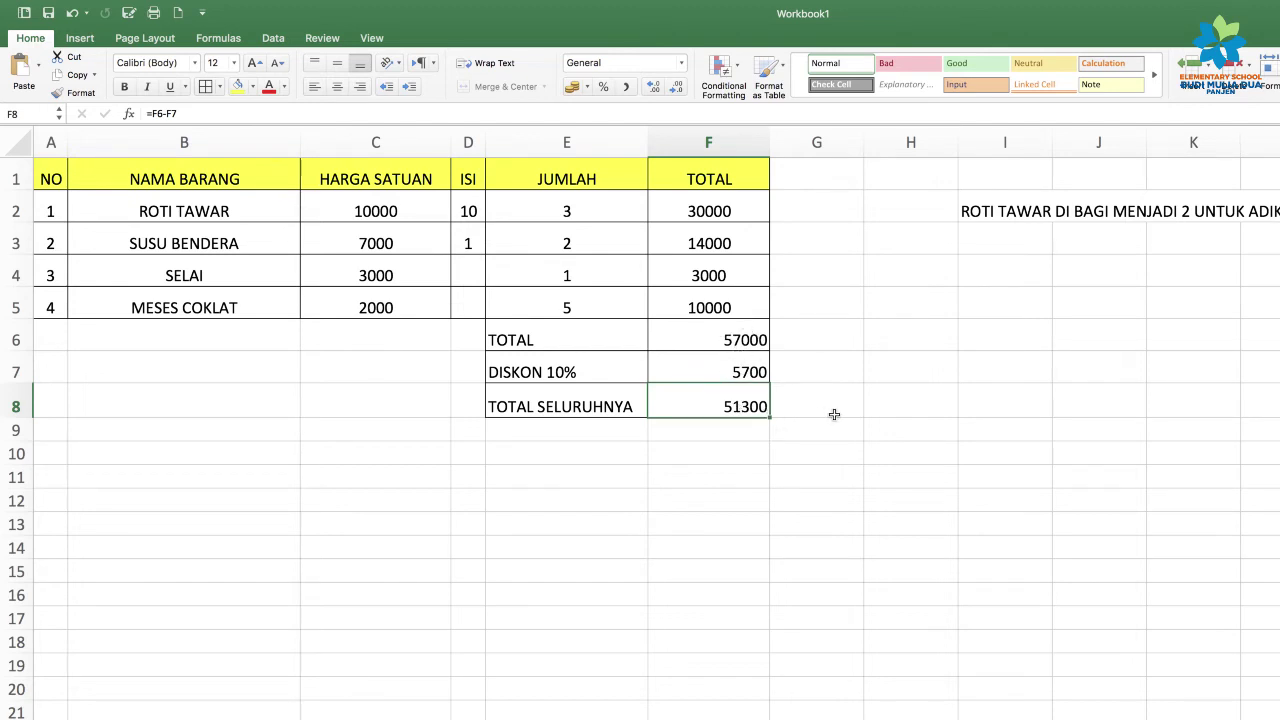
key("ctrl+b")
key("Up")
left_click(731, 408)
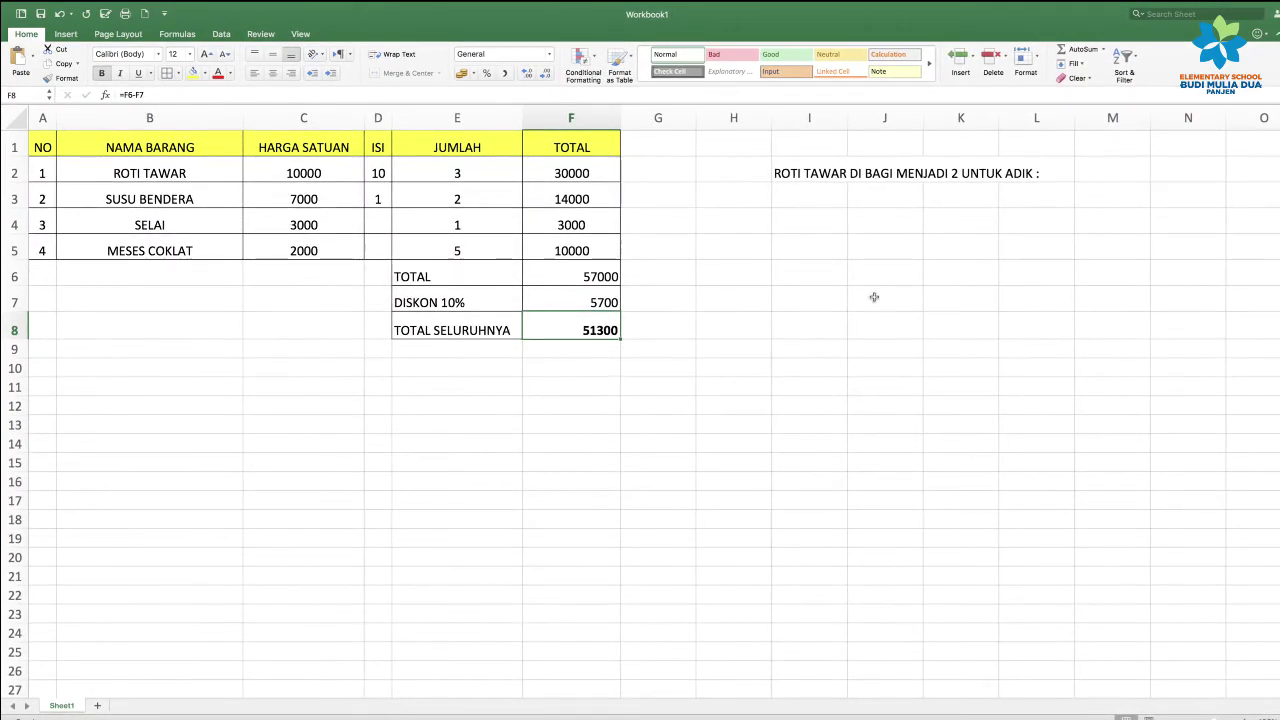
left_click(820, 173)
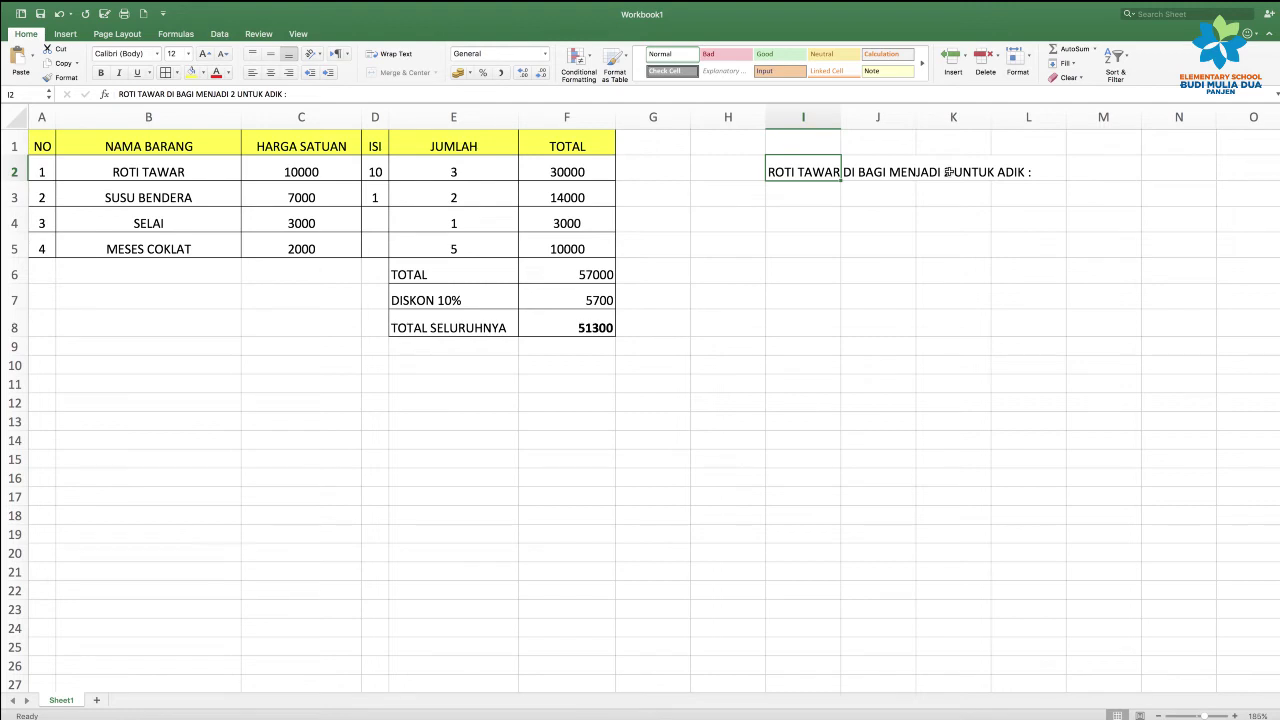
left_click(798, 194)
left_click(798, 174)
left_click(1097, 170)
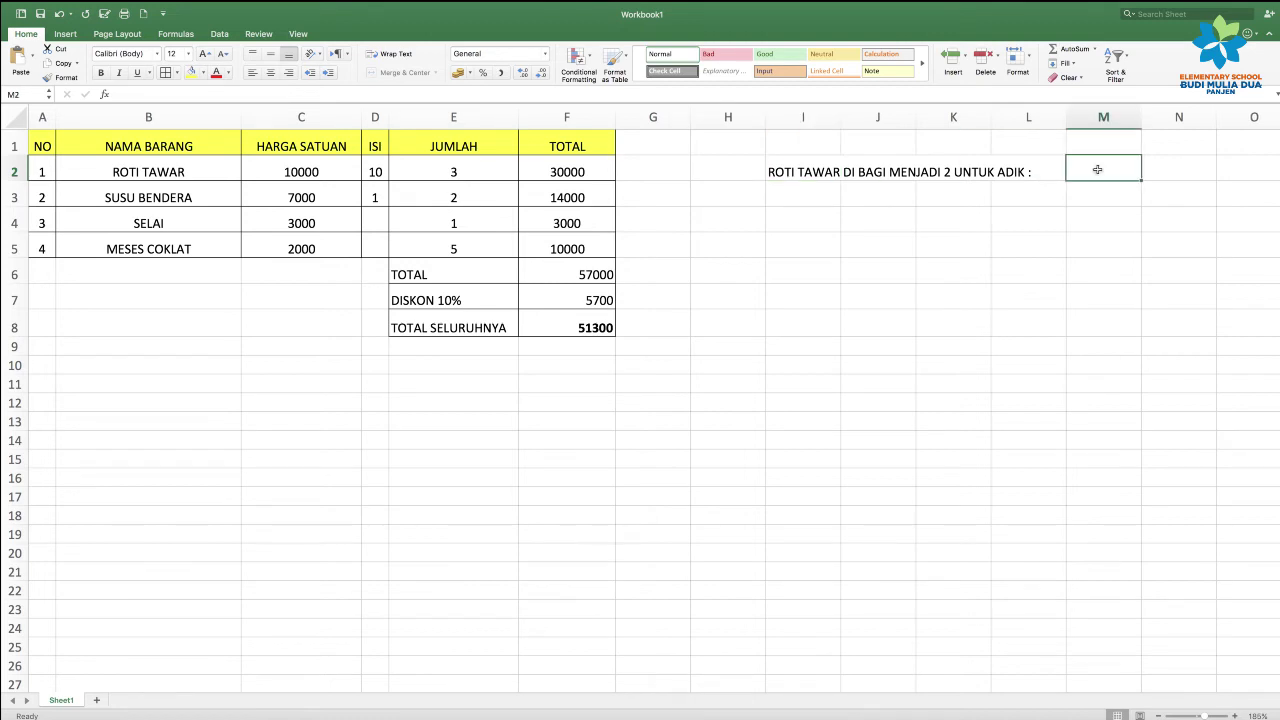
Enter =D2/2 in M2 to show 5, half of ROTI TAWAR's ISI of 10
type("=")
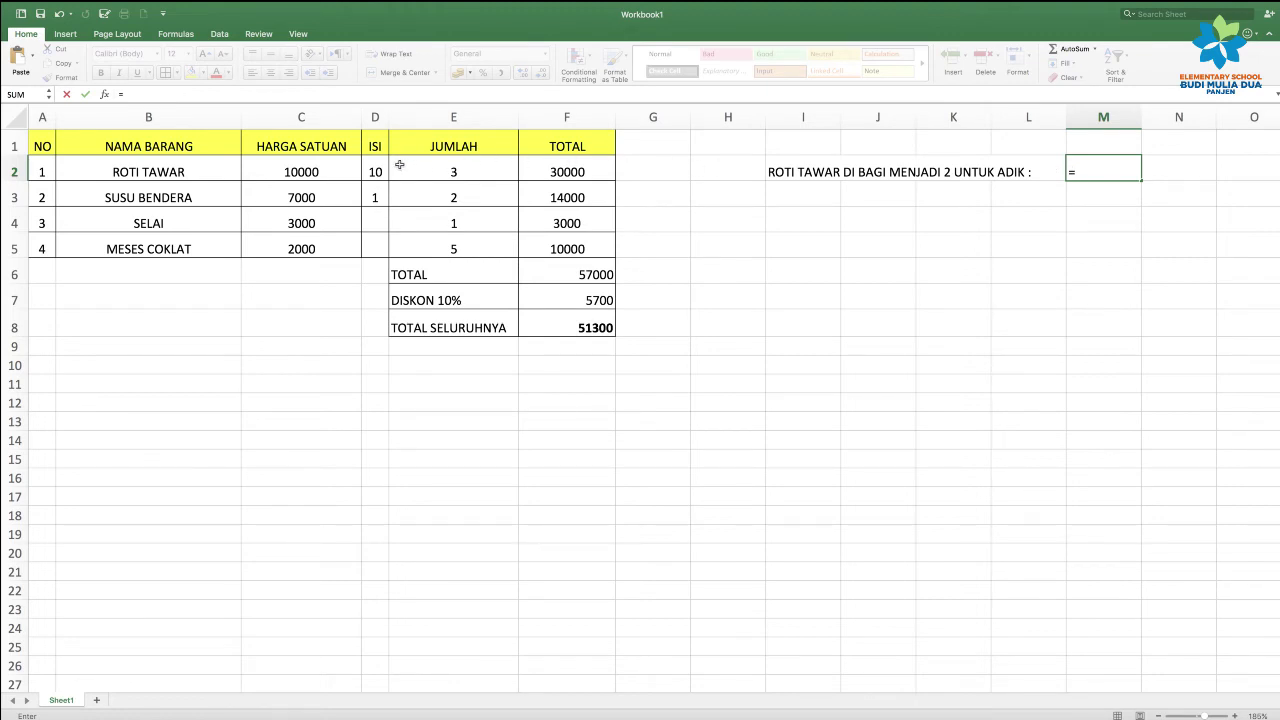
left_click(379, 170)
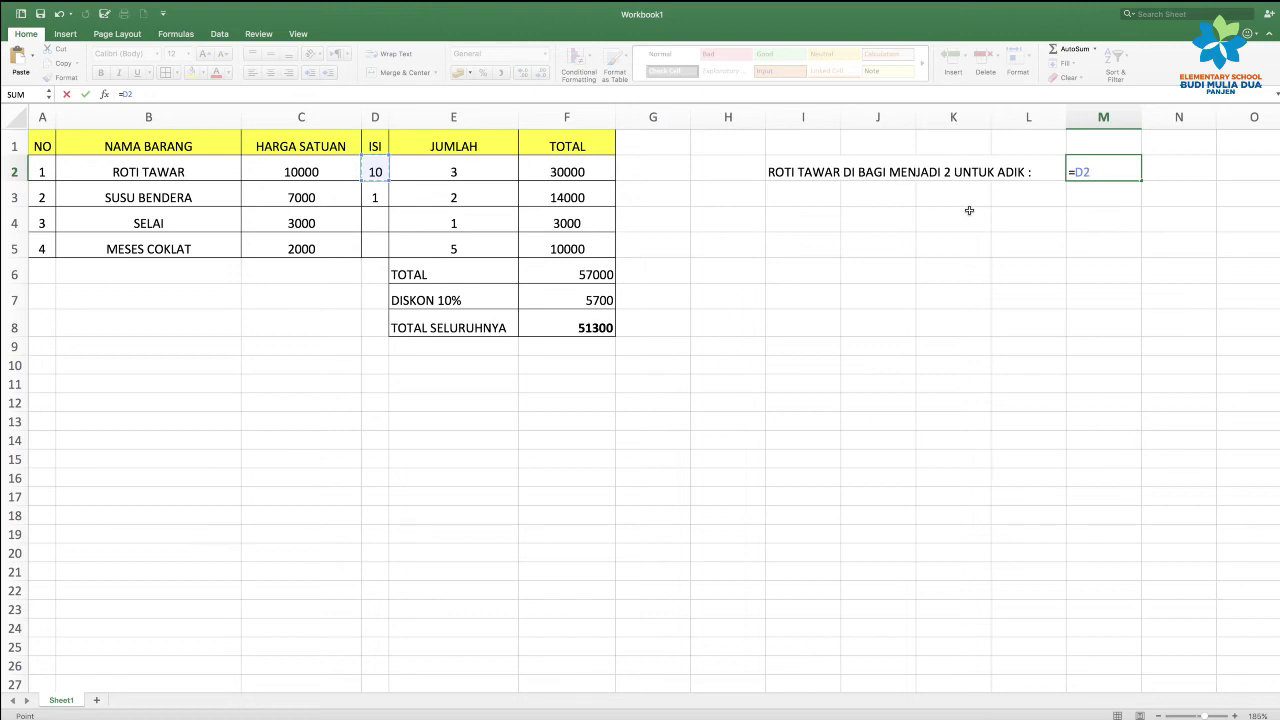
type("/")
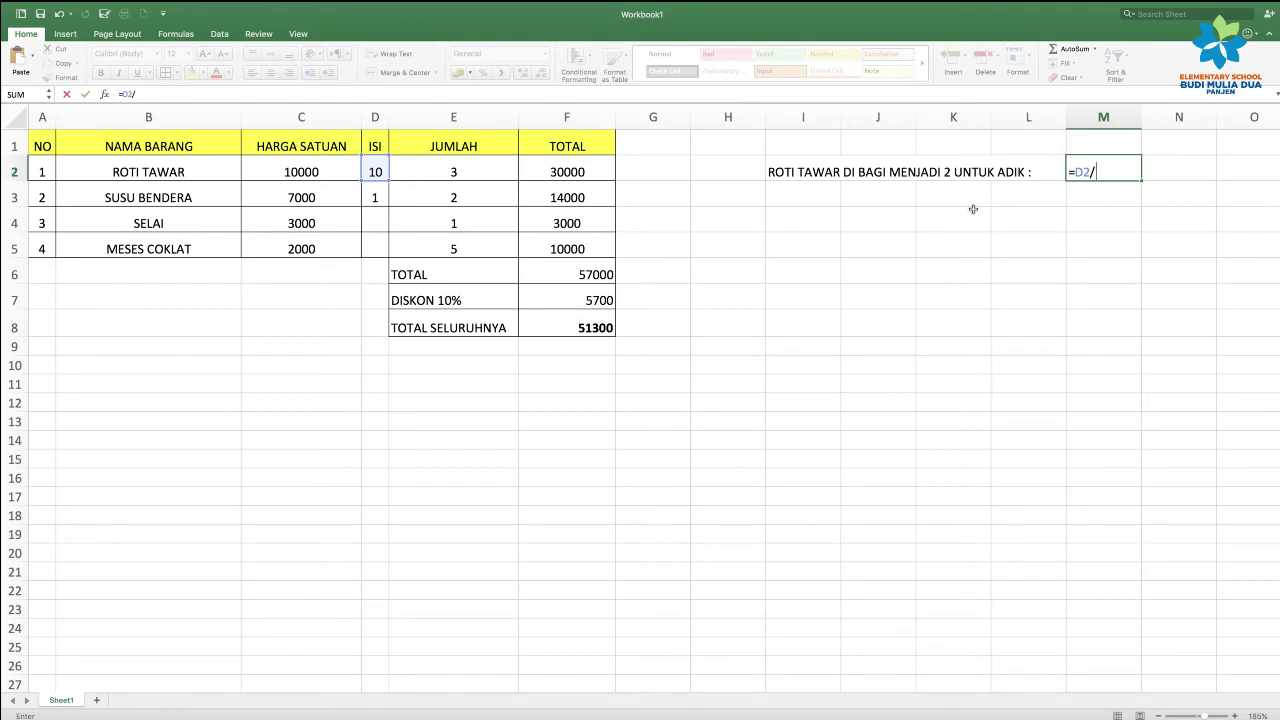
type("2")
key("Return")
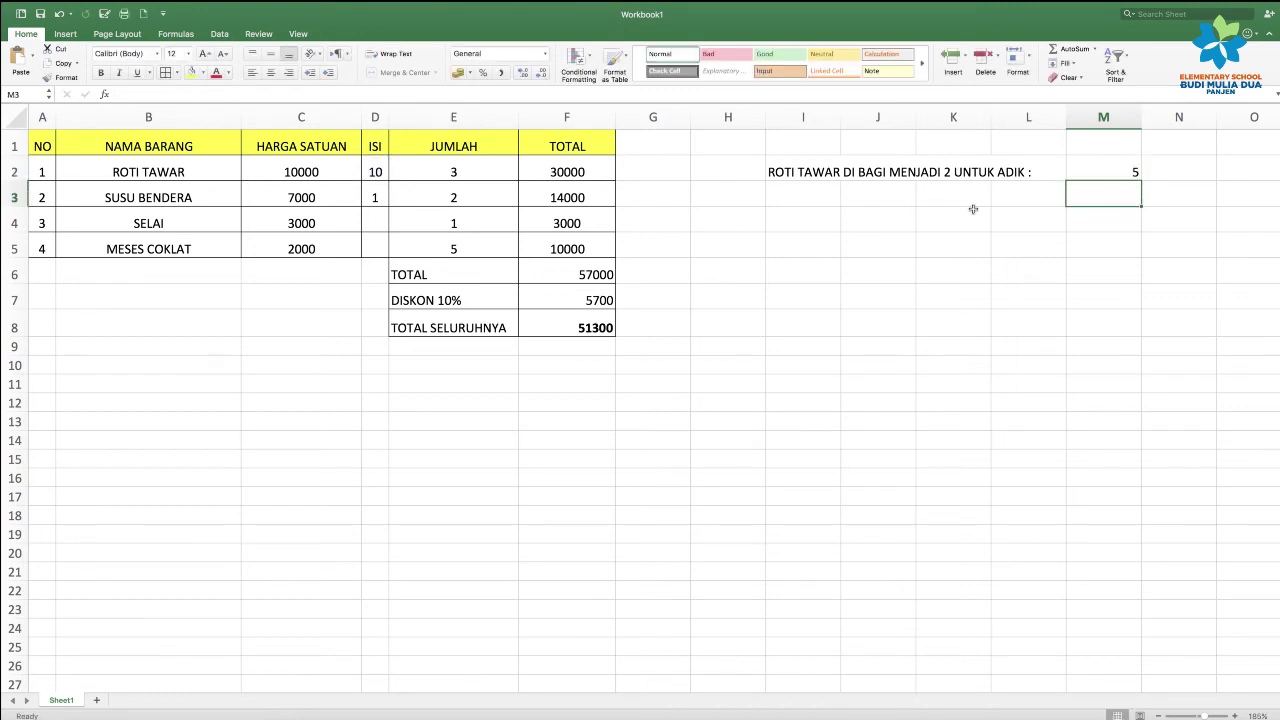
left_click(1110, 175)
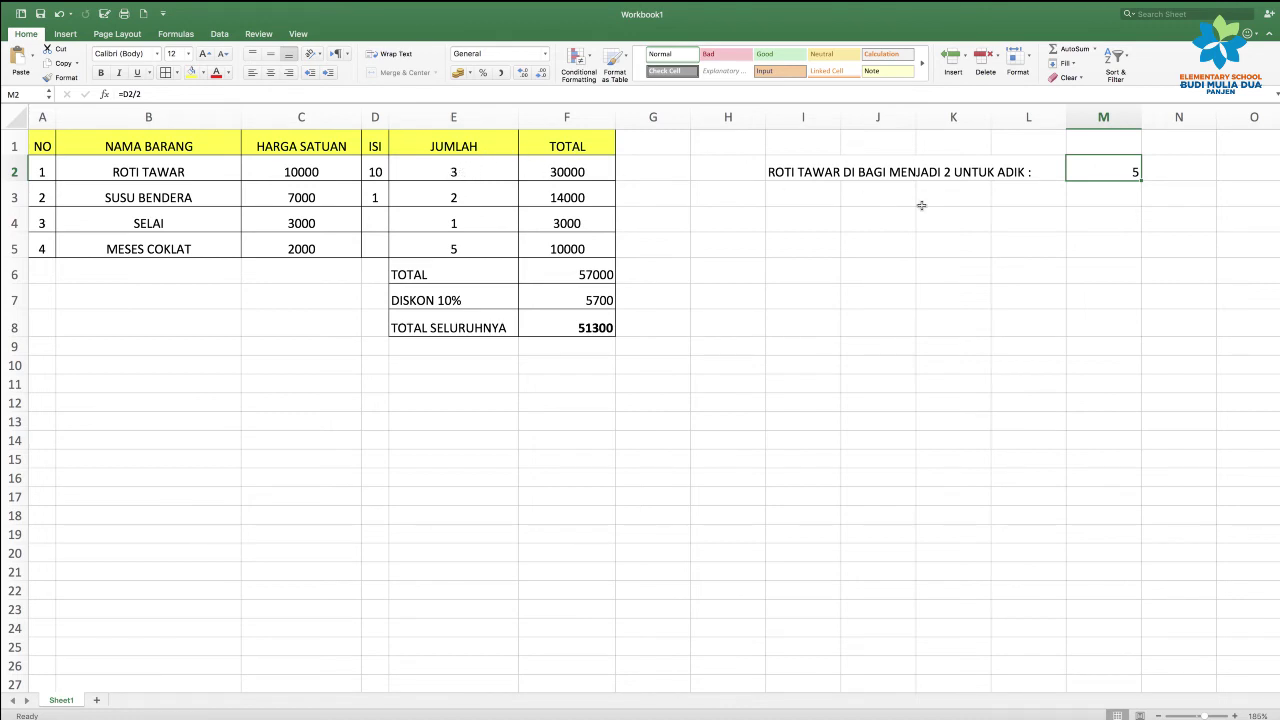
Clear the earlier halving result from M2
key("Return")
left_click(1096, 173)
key("Delete")
Enter =D2*E2) in M2, declining Excel's correction and dismissing the error message
type("=")
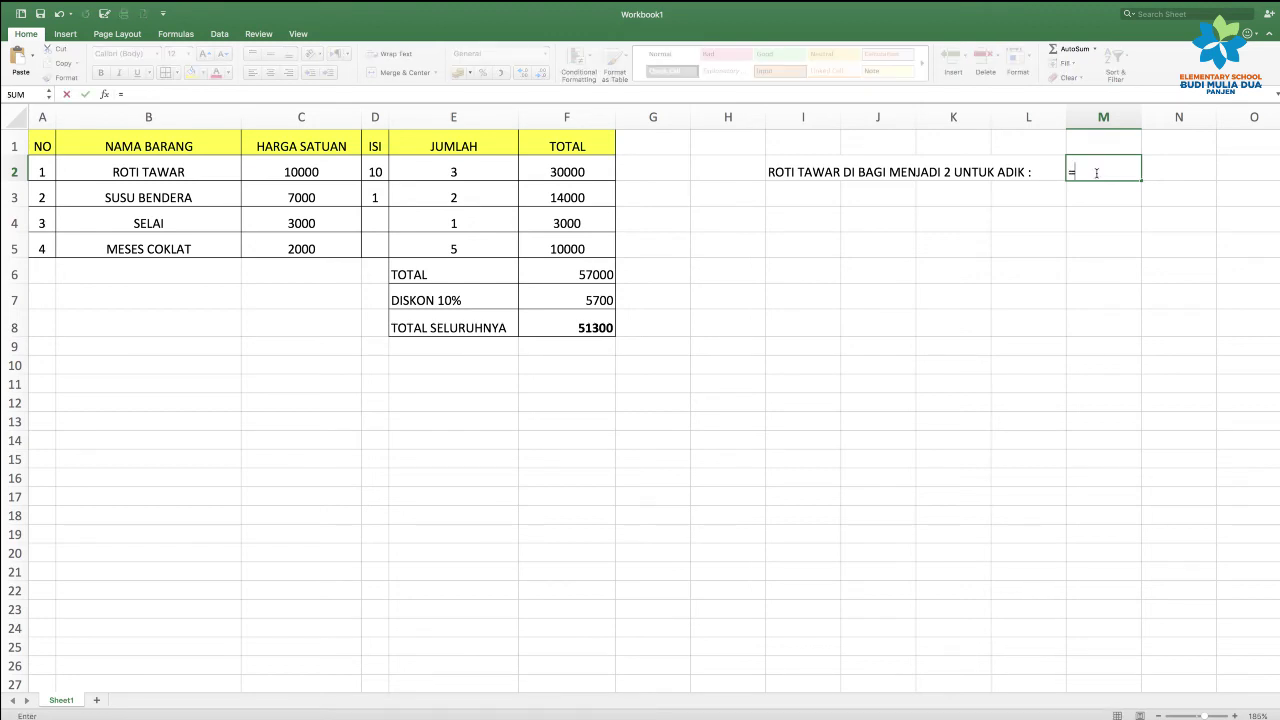
left_click(381, 169)
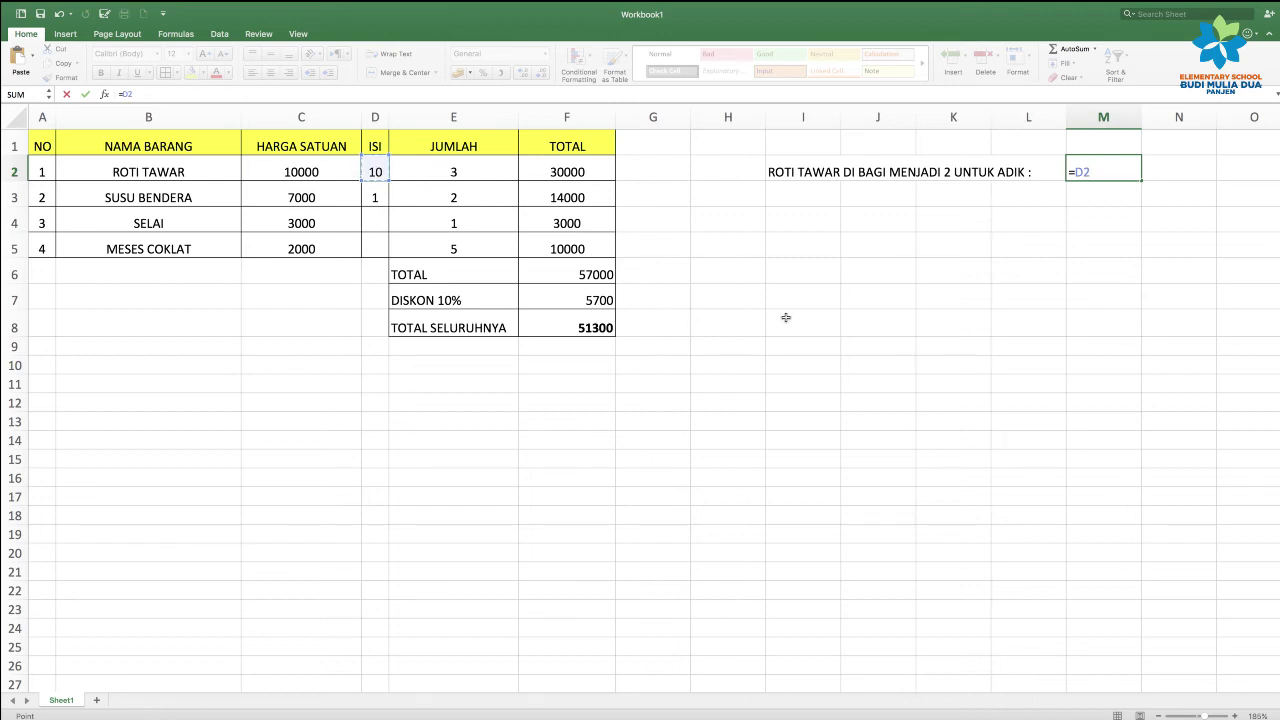
type("*")
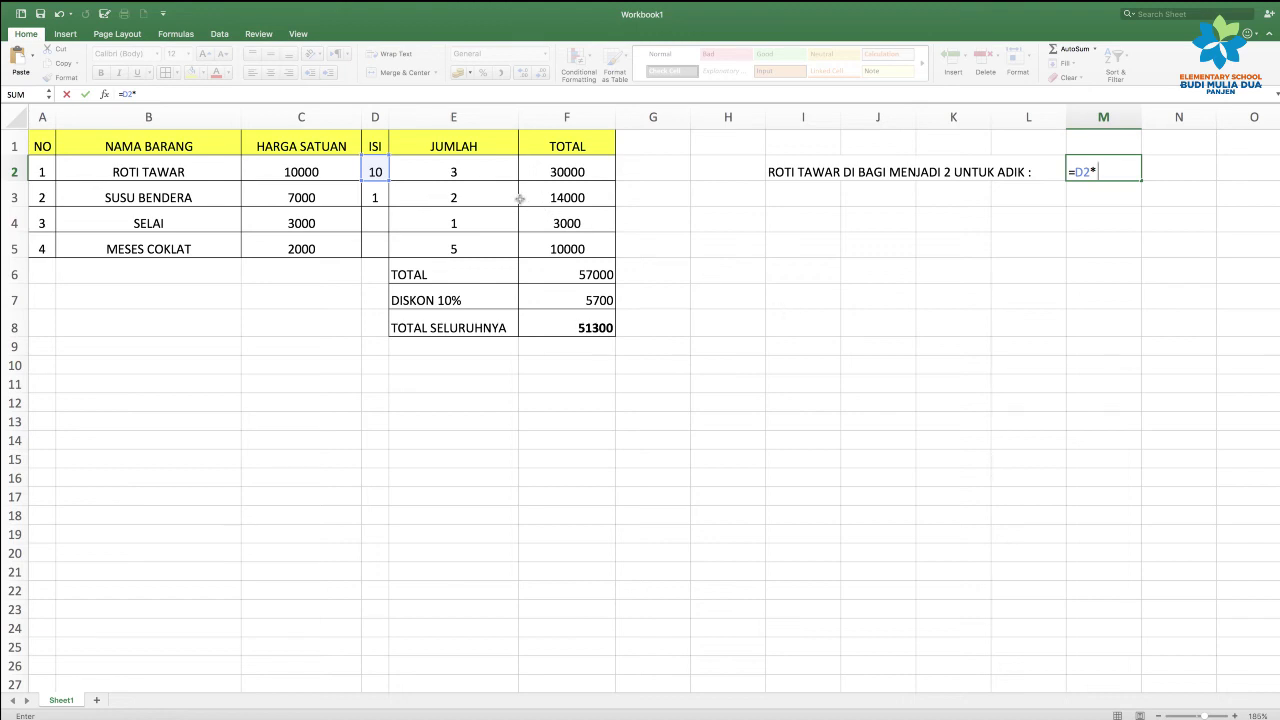
scroll(460, 171, "down", 1)
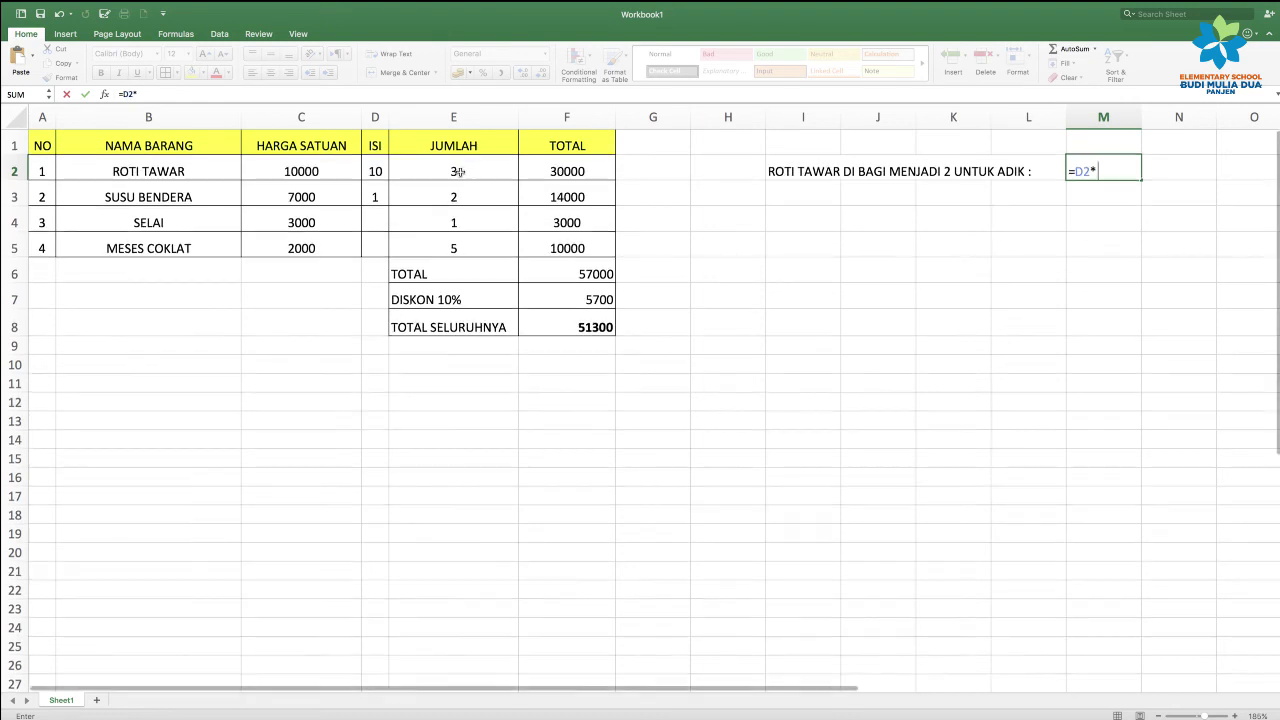
left_click(456, 172)
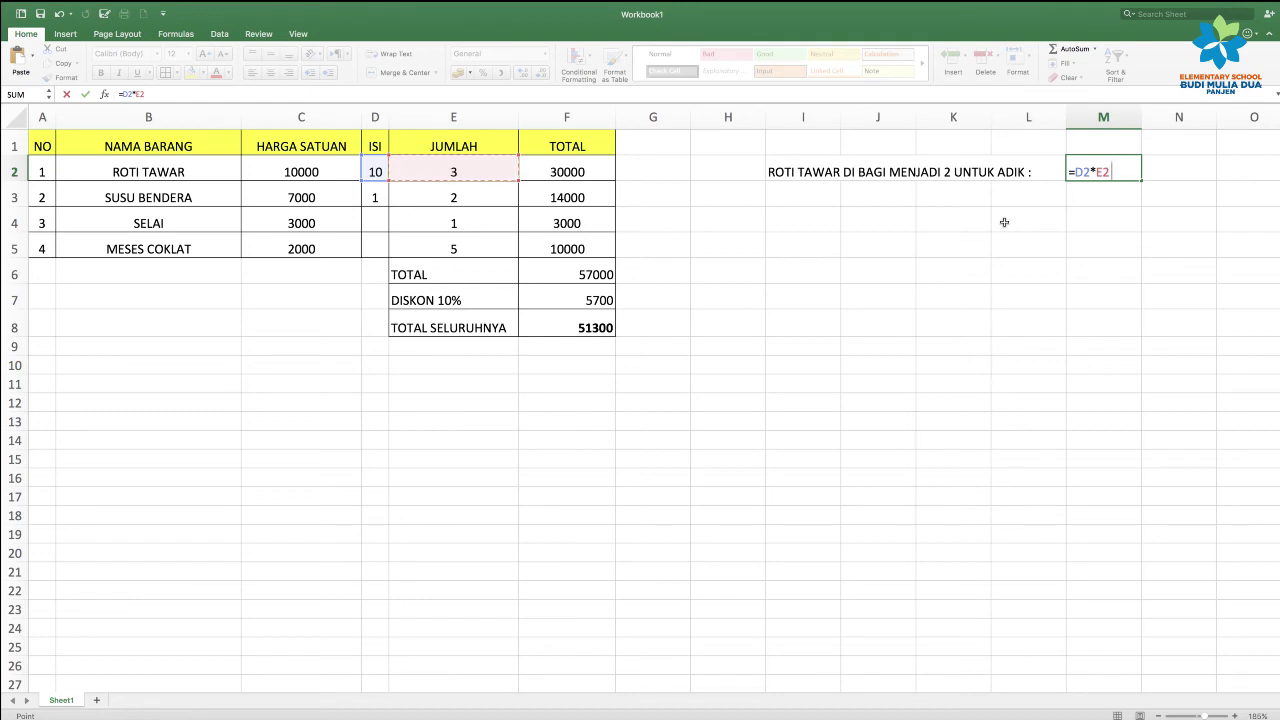
type(")")
key("Return")
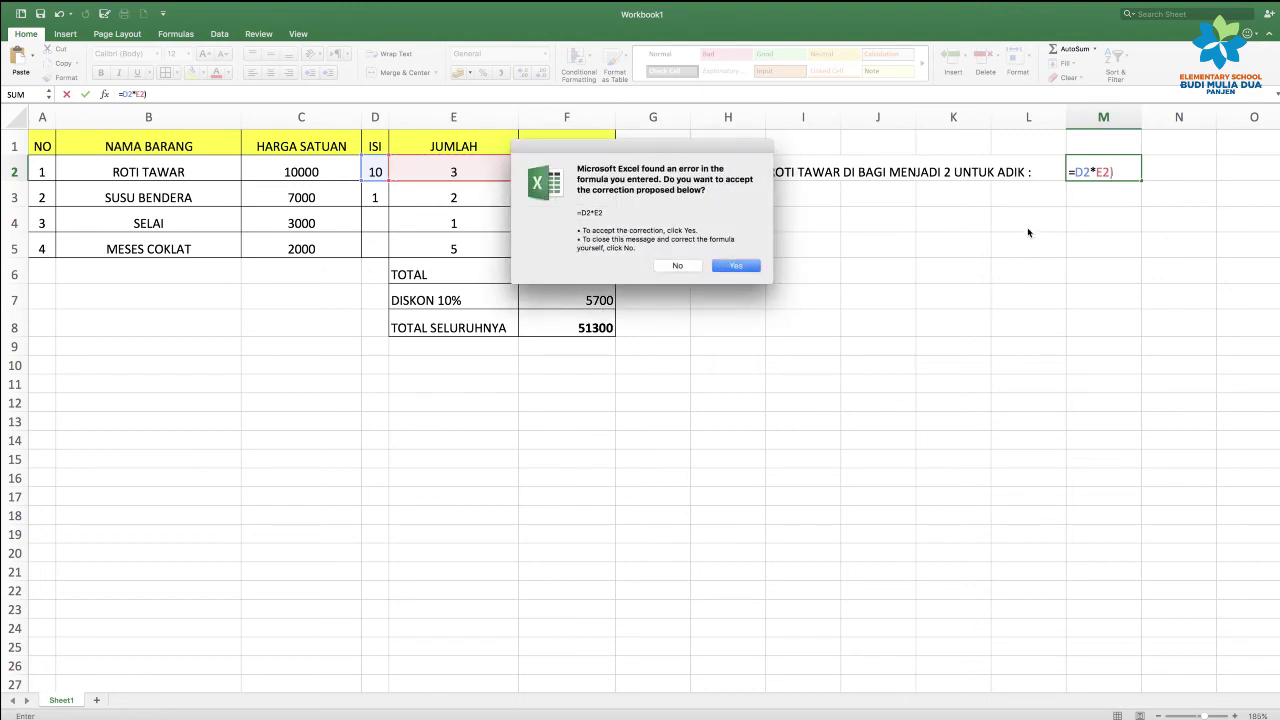
left_click(678, 265)
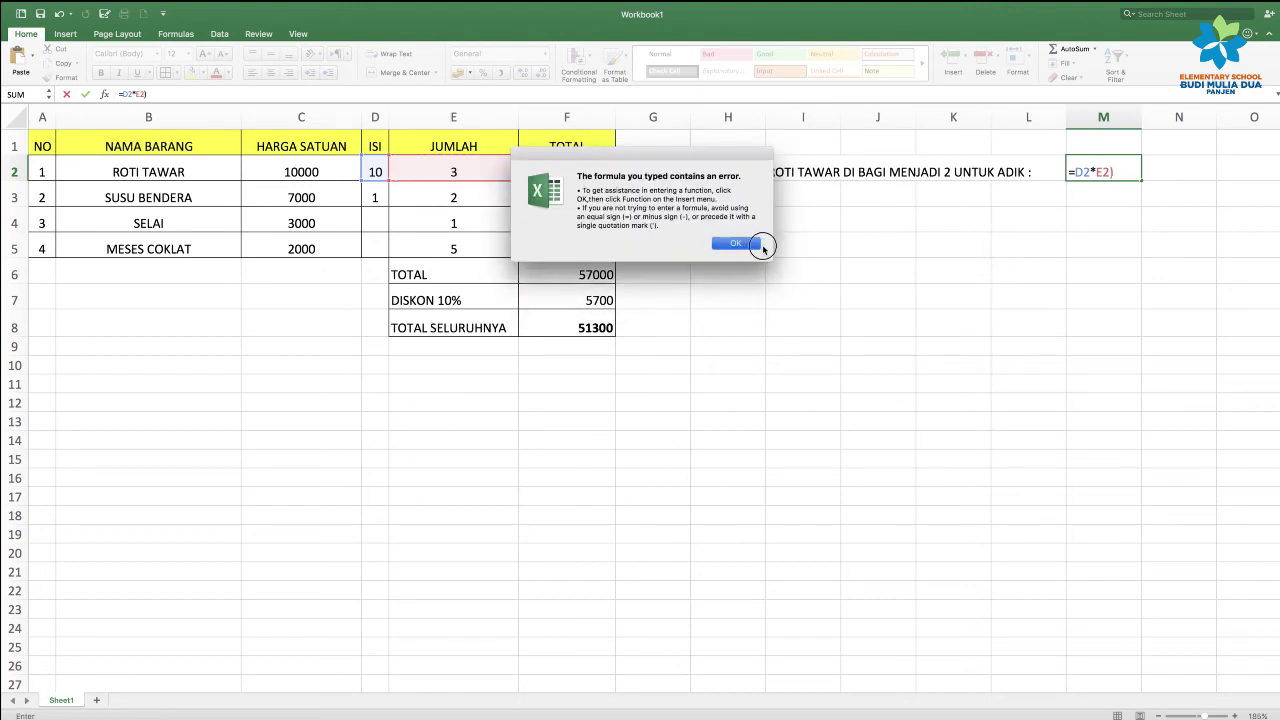
left_click(745, 245)
left_click(1075, 172)
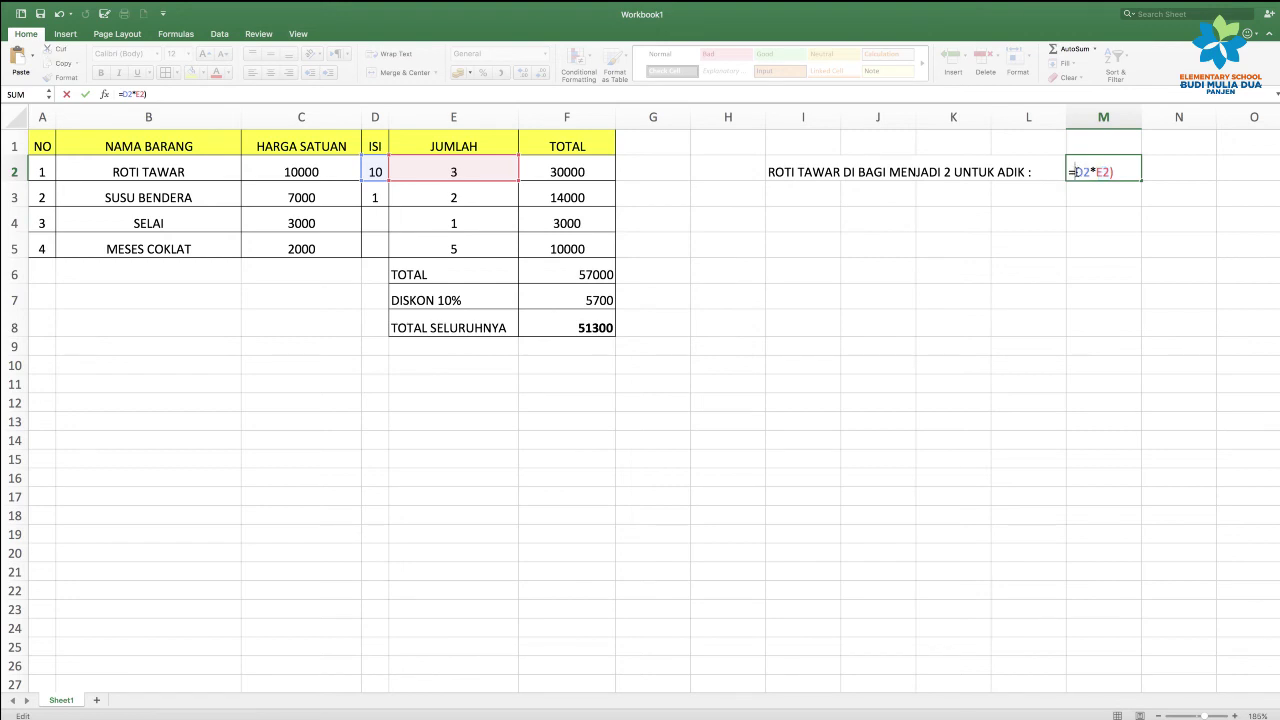
Correct M2 to =(D2*E2)/2 so it shows 15 pieces of bread
type("(")
type("/")
type("2")
key("Return")
left_click(1129, 172)
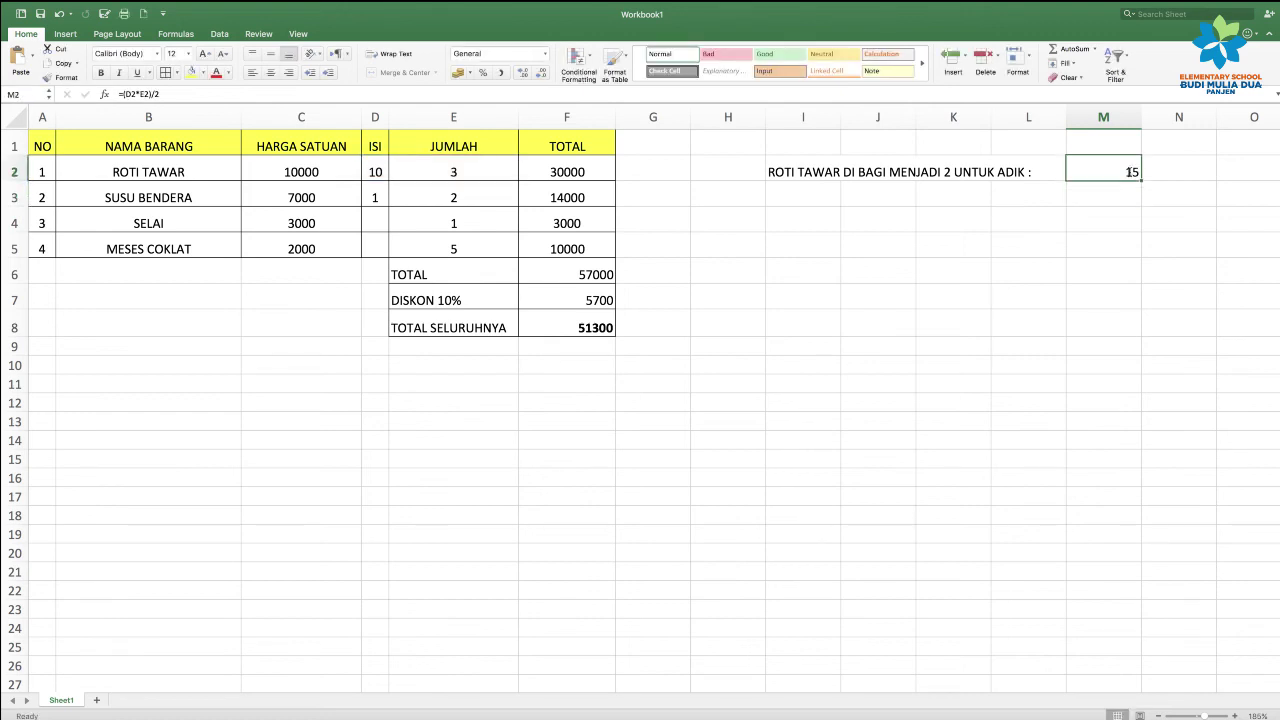